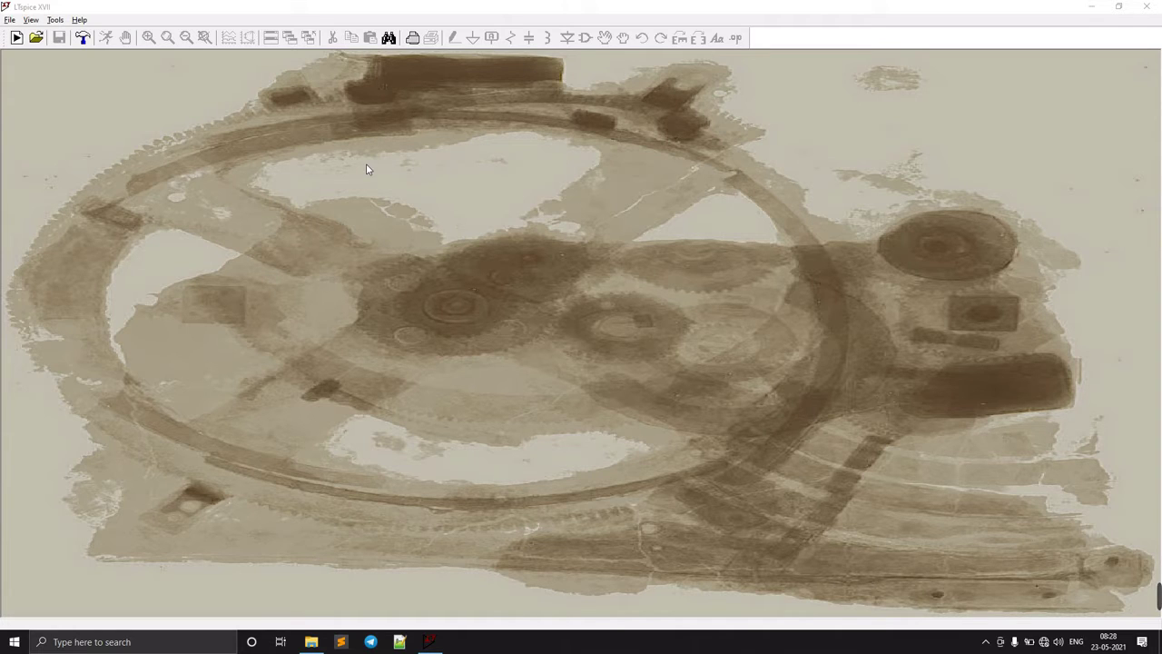
Create a new blank schematic
left_click(16, 38)
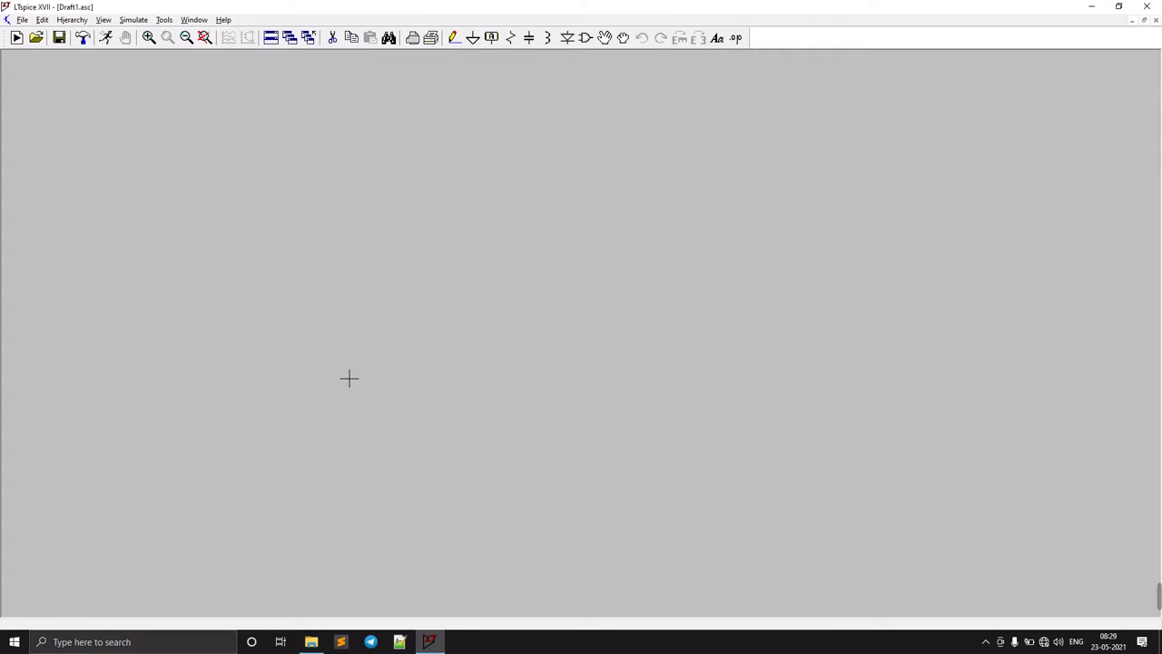
left_click(586, 39)
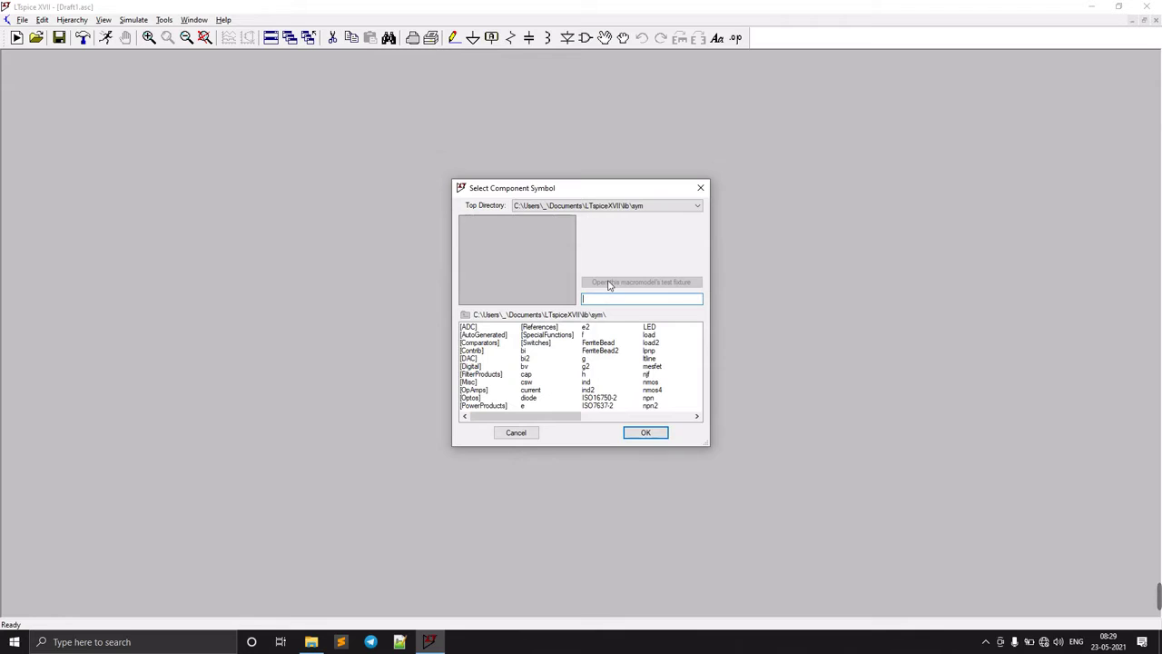
type("ne")
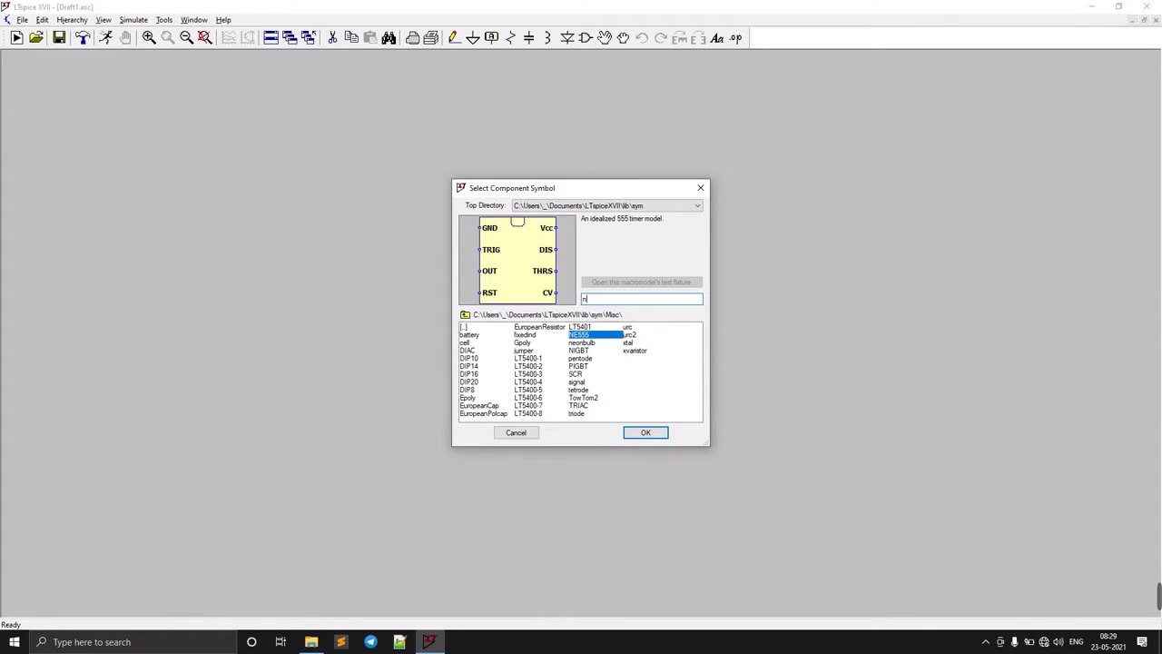
type("mo")
key("Return")
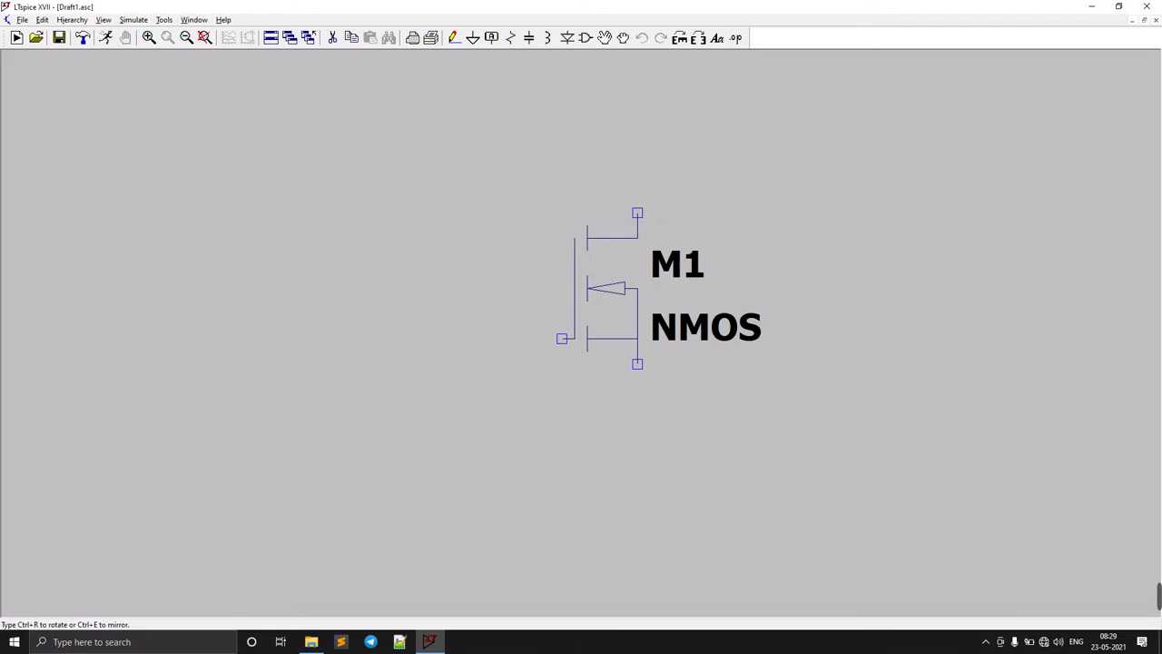
key("Escape")
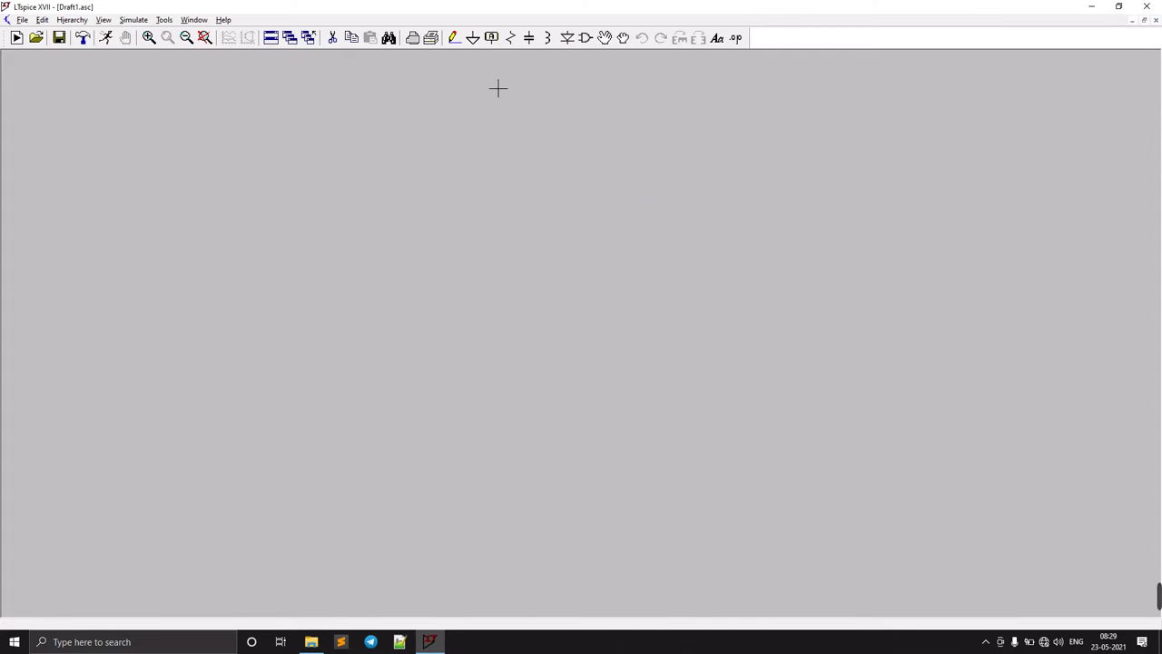
Place one four-terminal N-channel MOSFET (nmos4) with an explicit substrate connection in the schematic
left_click(585, 38)
type("no")
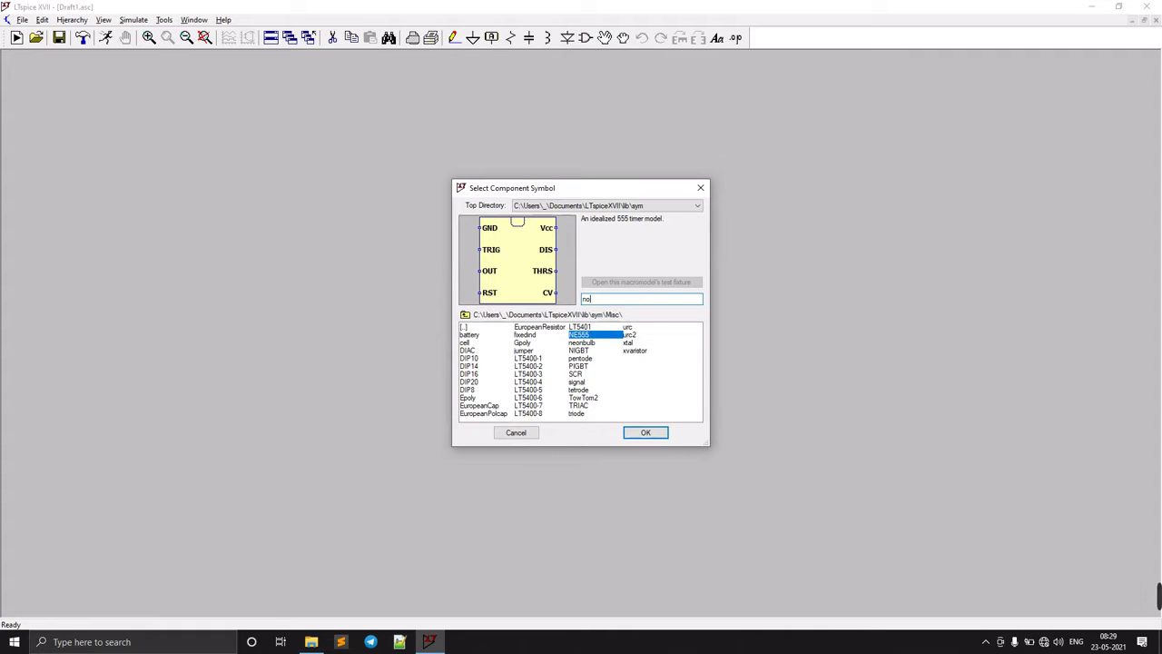
type("mos")
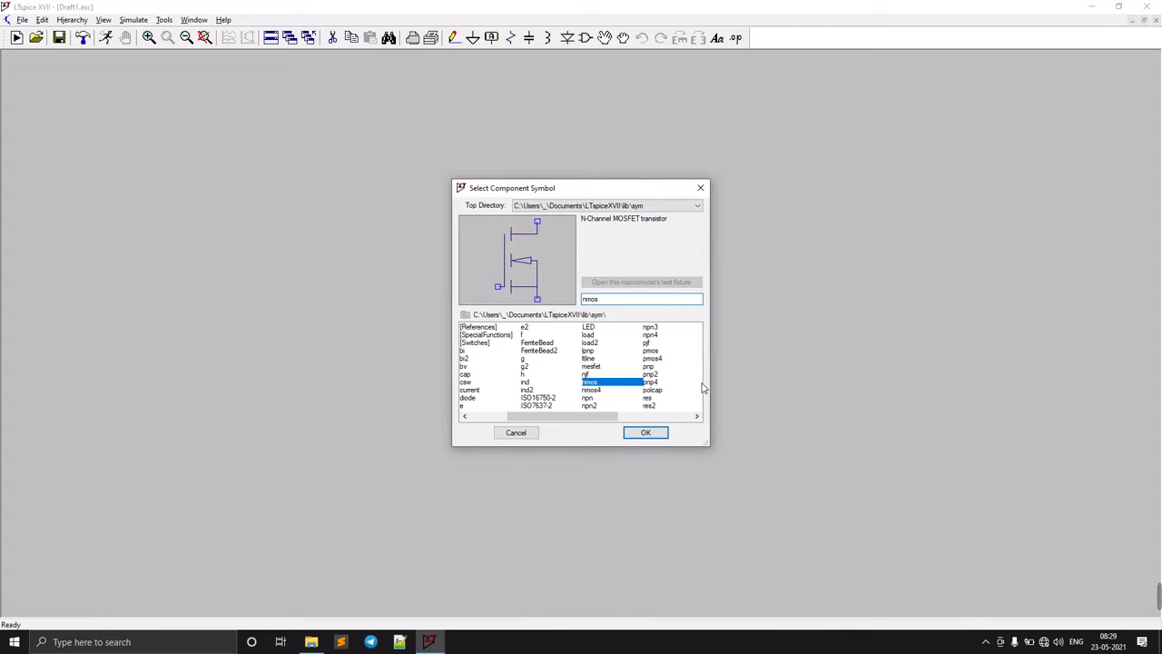
left_click(597, 398)
left_click(591, 389)
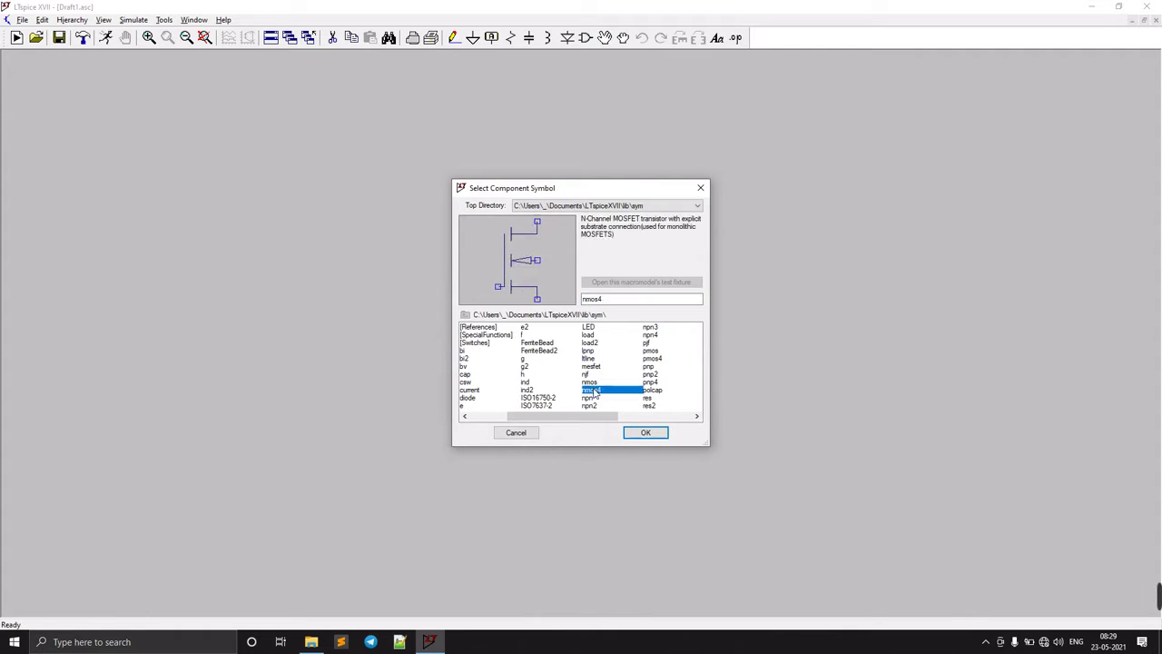
left_click(646, 432)
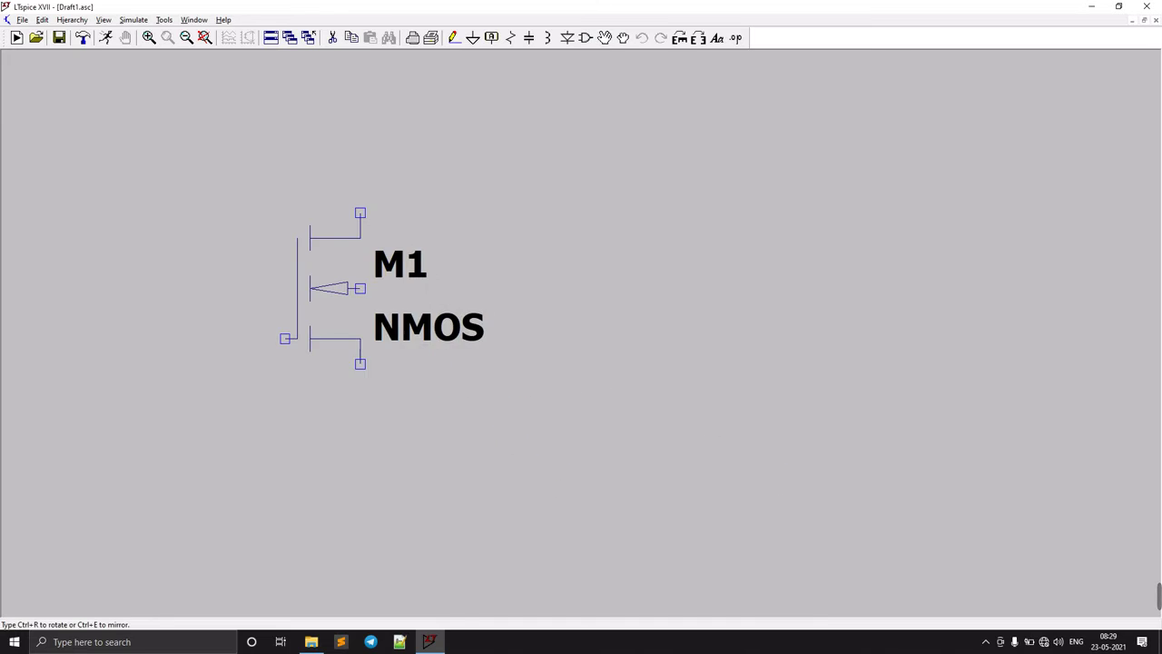
left_click(423, 262)
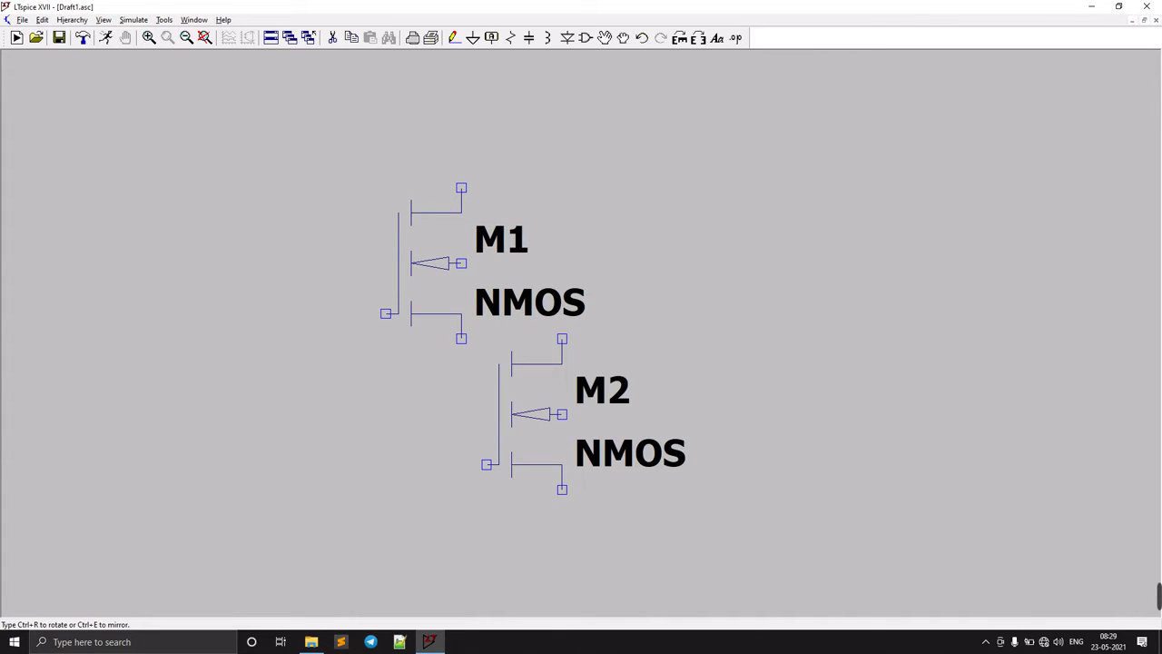
key("Escape")
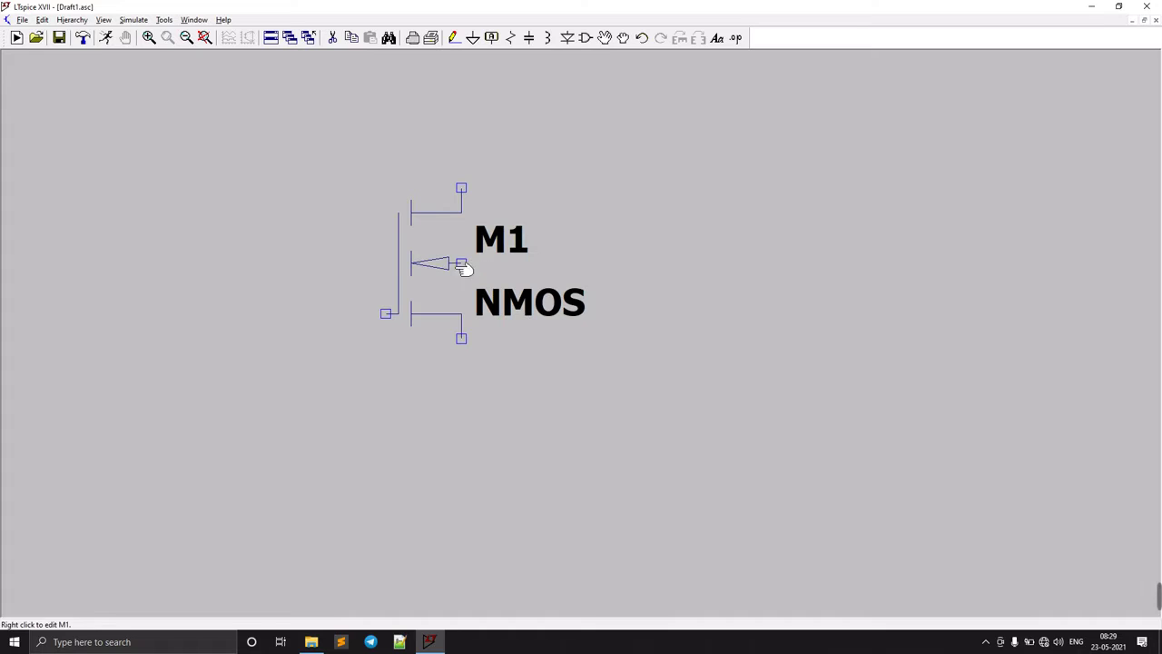
Place a resistor directly above the MOSFET, in line with its drain terminal
key("r")
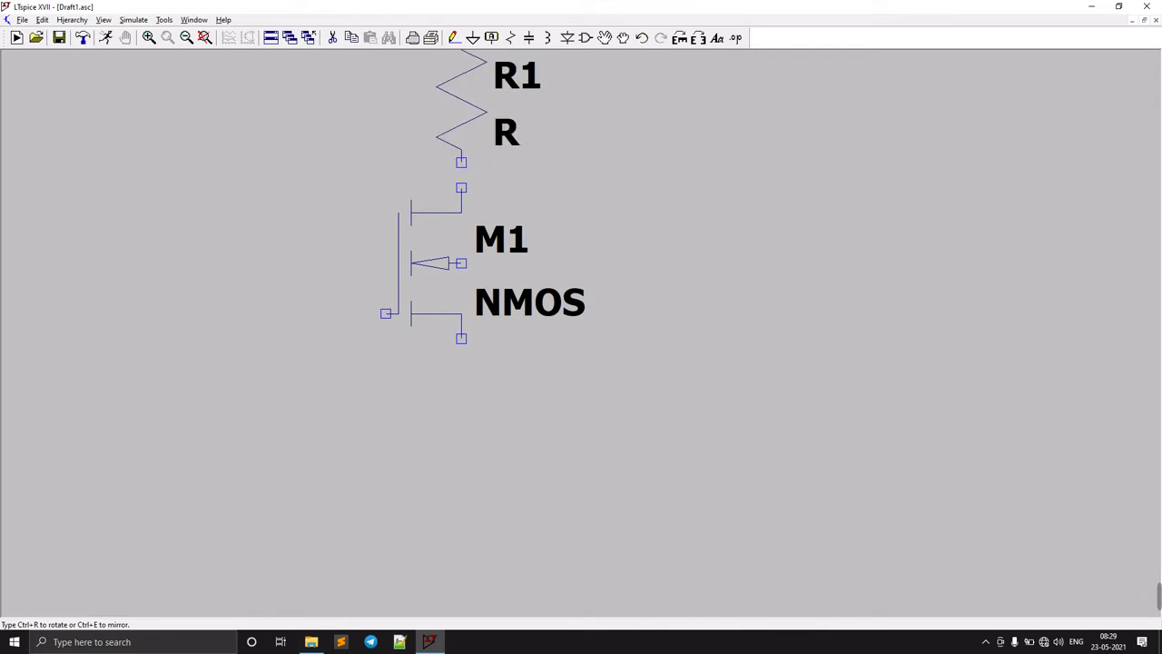
scroll(461, 100, "up", 3)
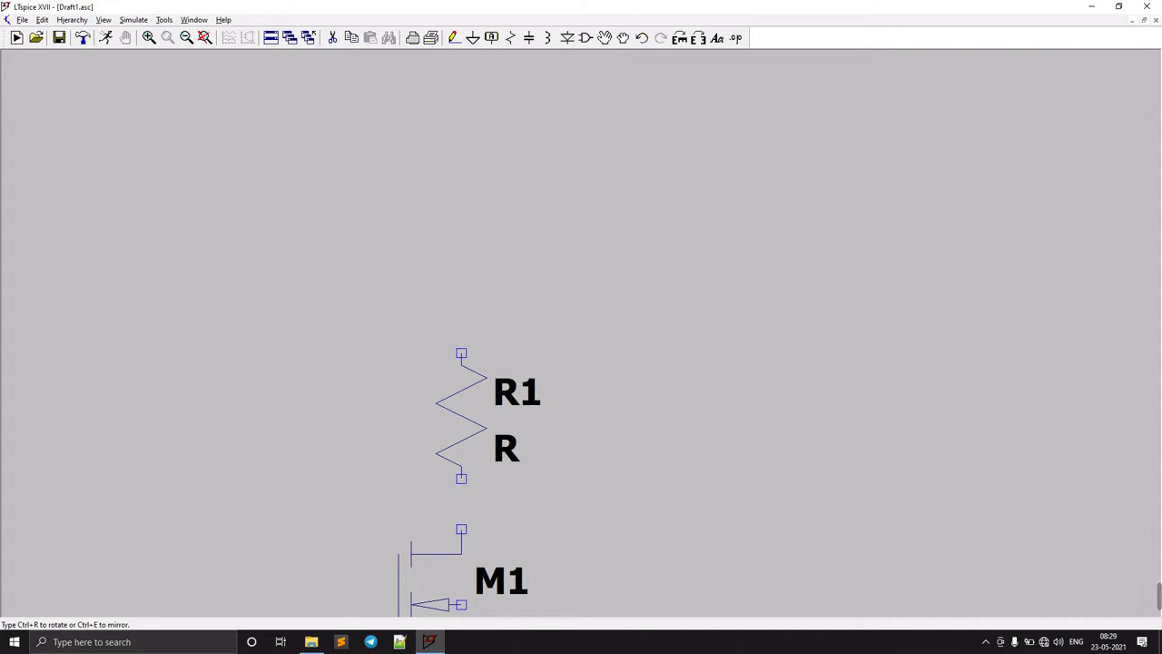
left_click(461, 415)
key("Escape")
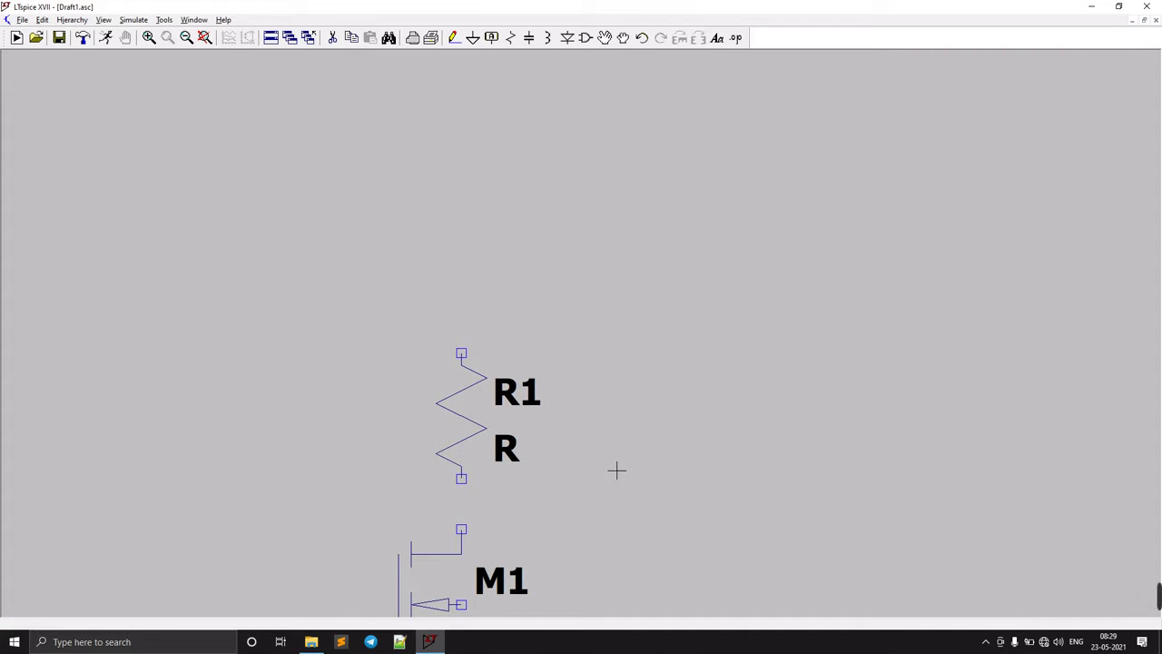
Place two voltage sources, V1 to the lower left of the MOSFET and V2 to the right of the resistor and MOSFET
left_click_drag(616, 471, 581, 274)
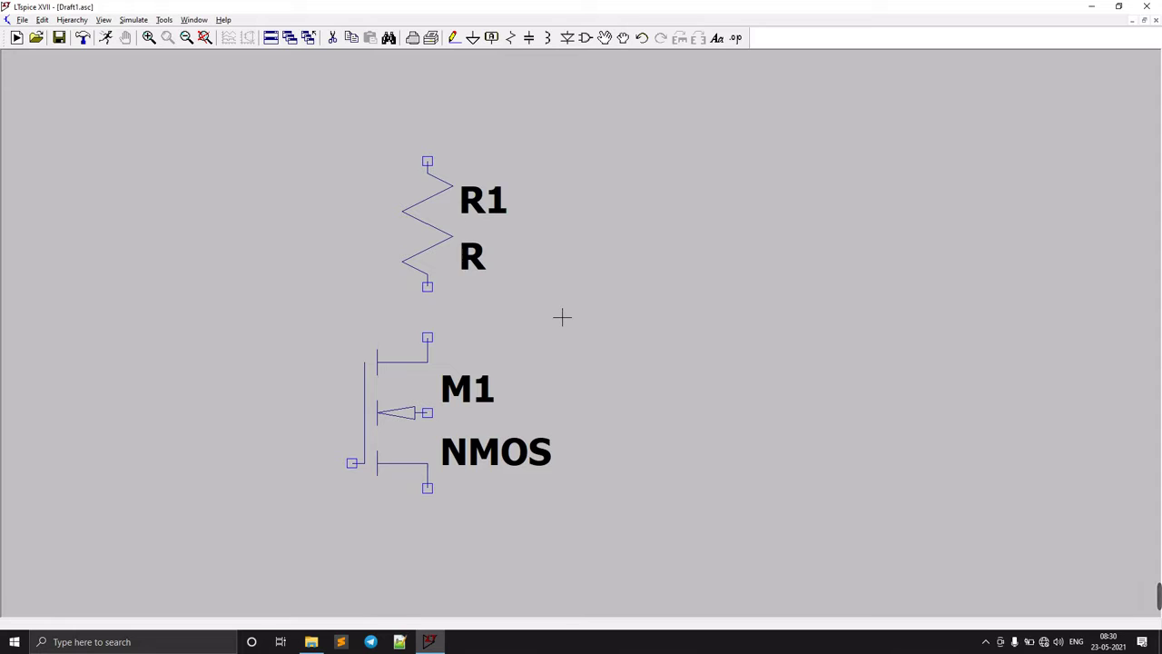
key("v")
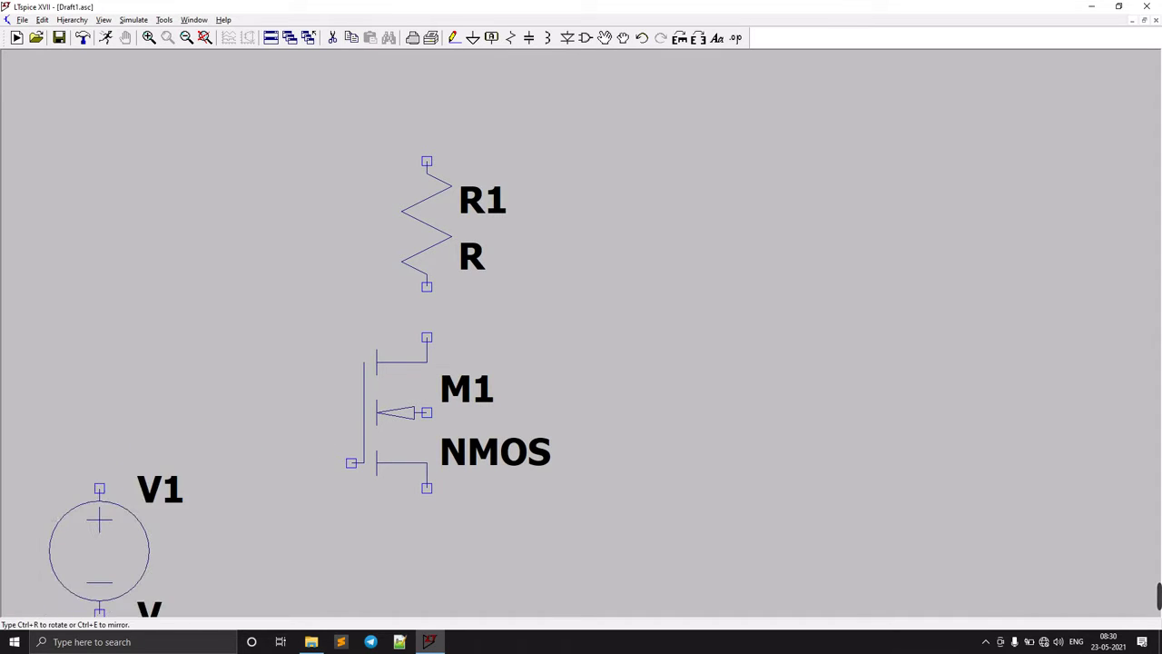
left_click(100, 553)
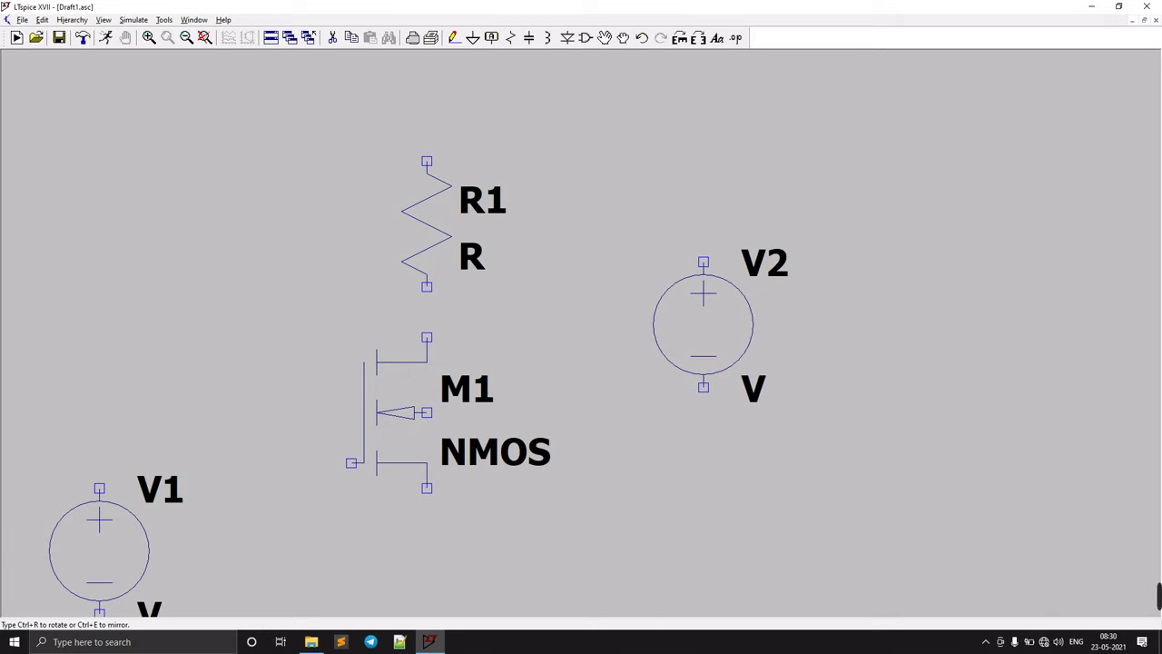
left_click(678, 322)
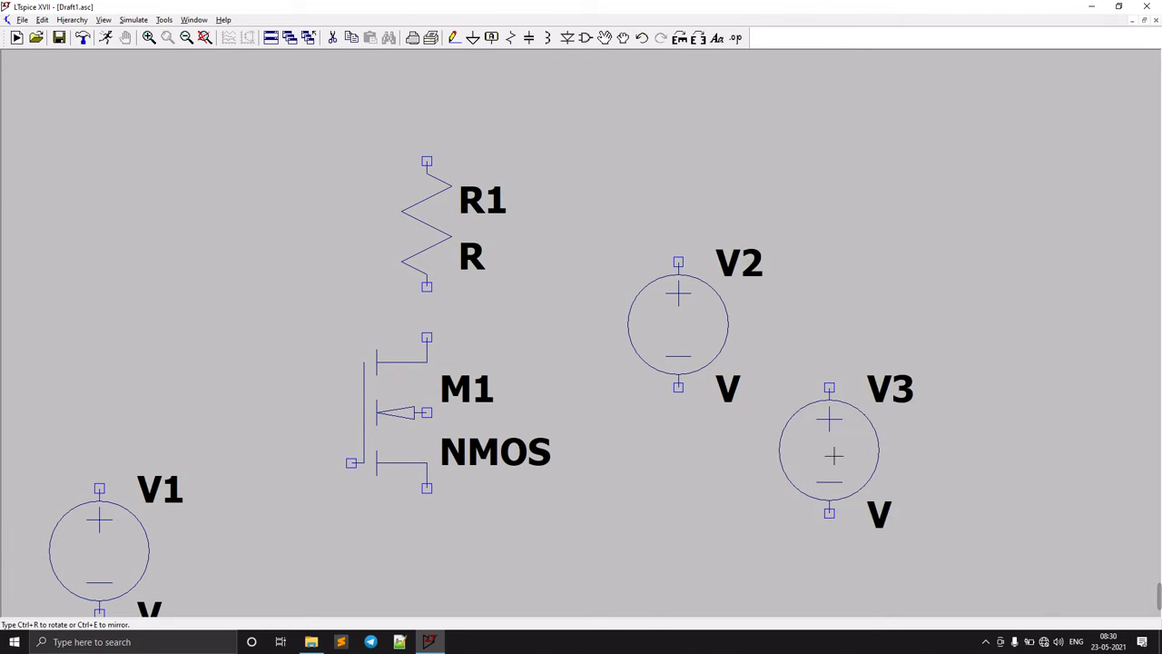
key("Escape")
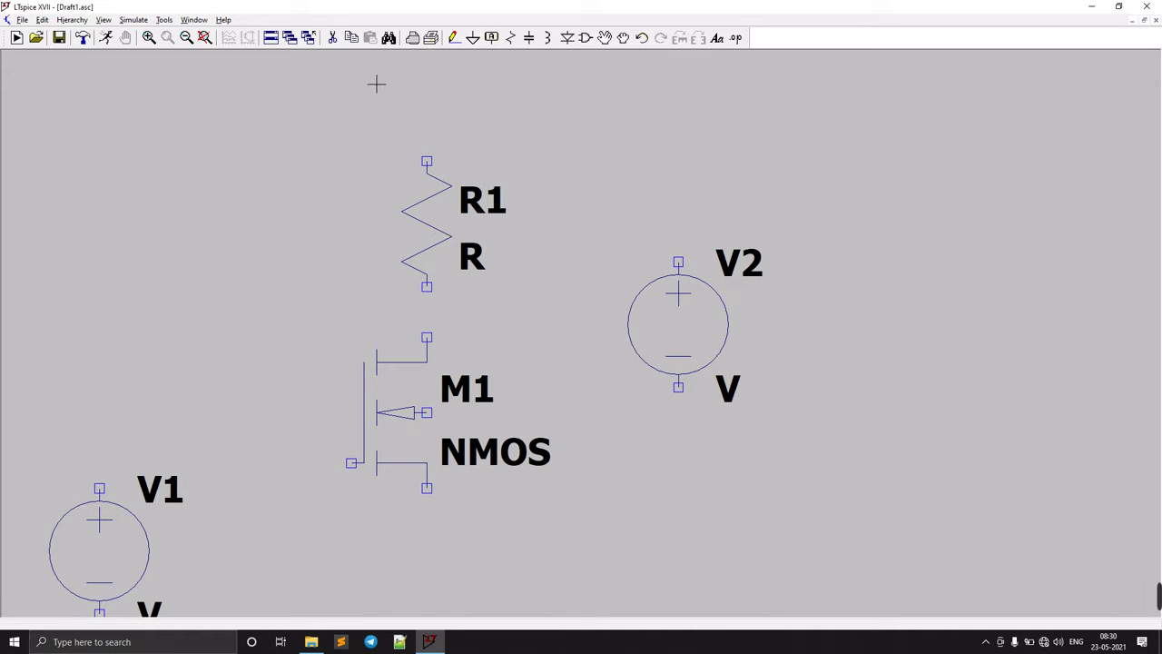
Wire the MOSFET's body terminal around its right side and back to its source terminal
left_click(453, 37)
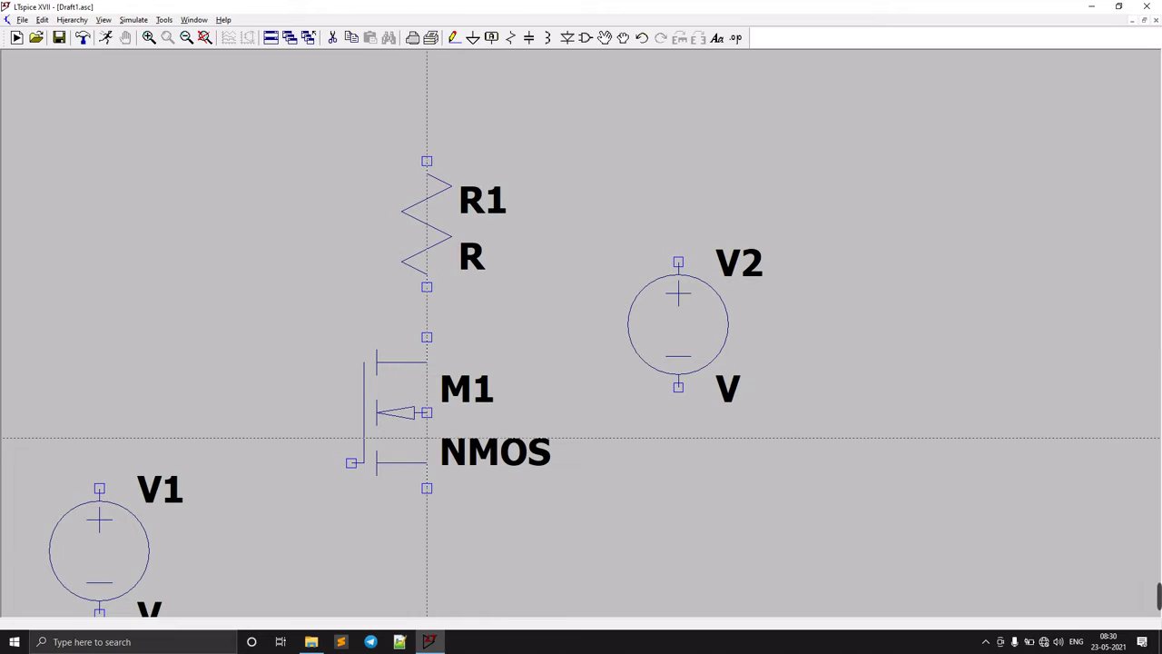
left_click(426, 413)
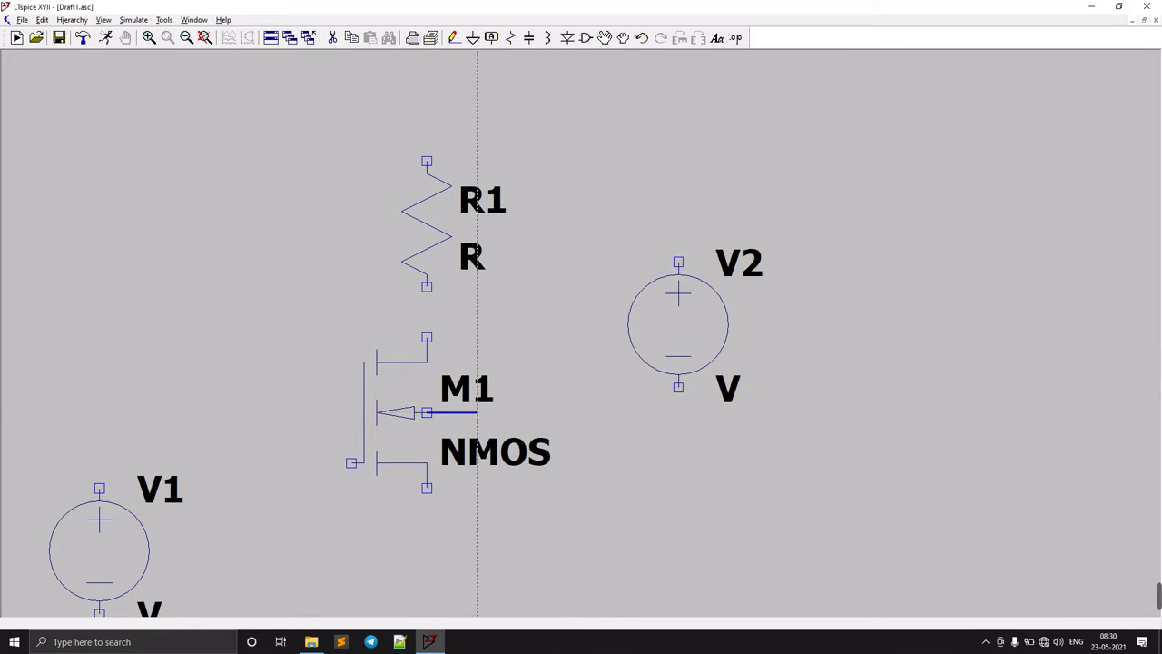
left_click(602, 413)
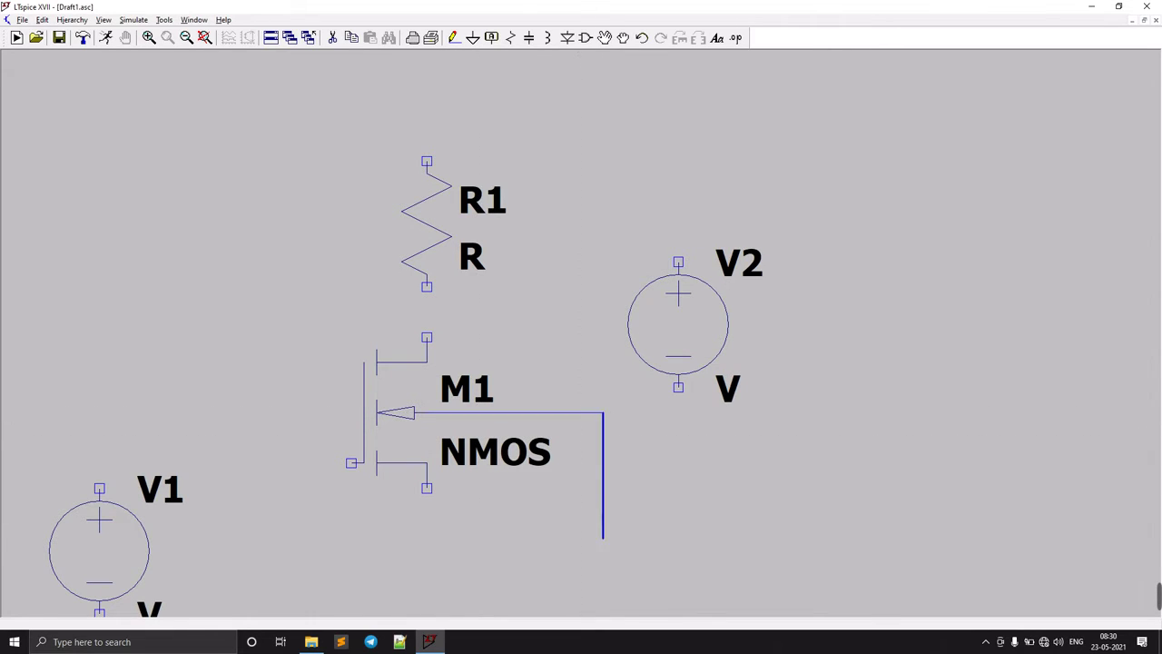
left_click(603, 538)
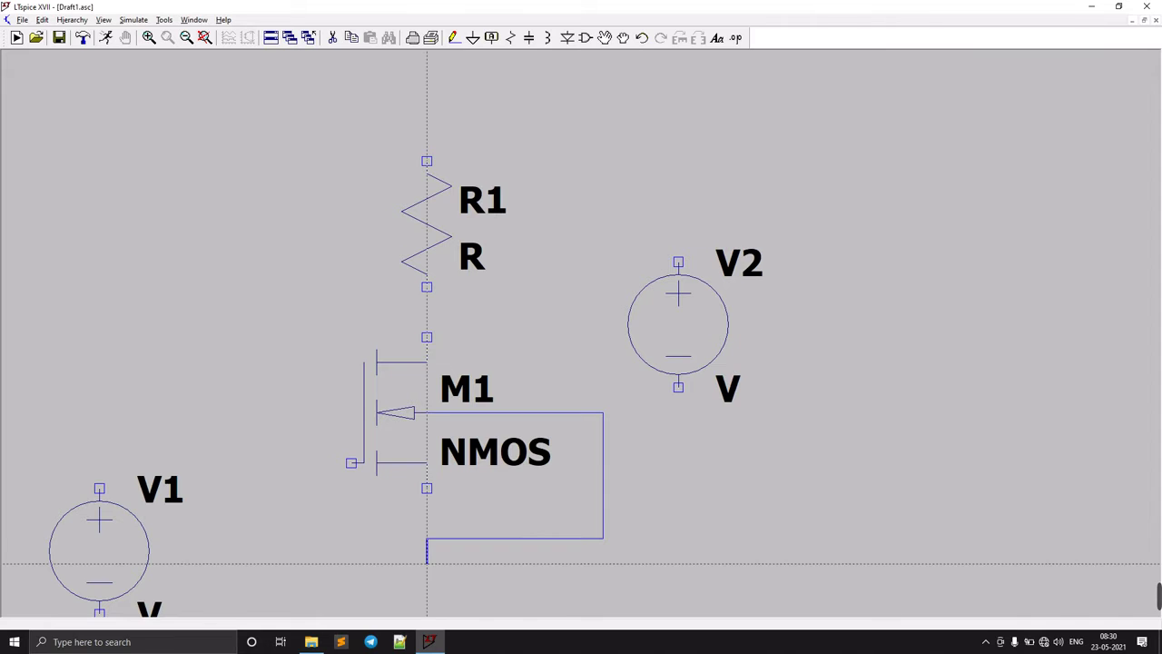
left_click(426, 488)
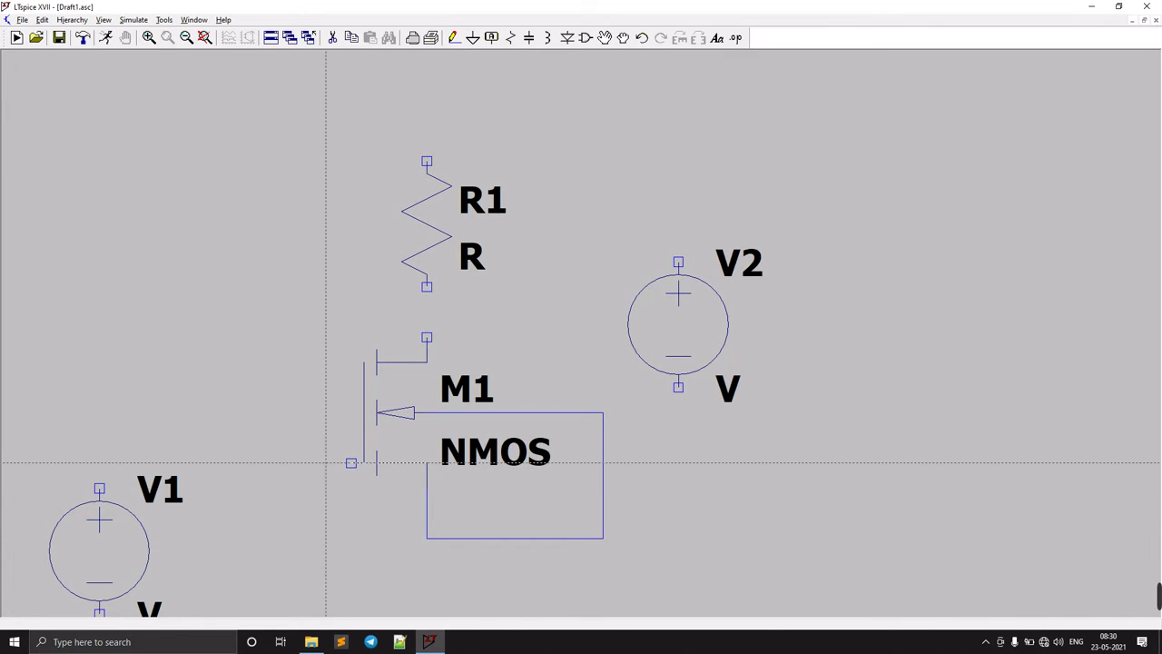
Wire the MOSFET's gate to the positive terminal of V1
left_click(351, 462)
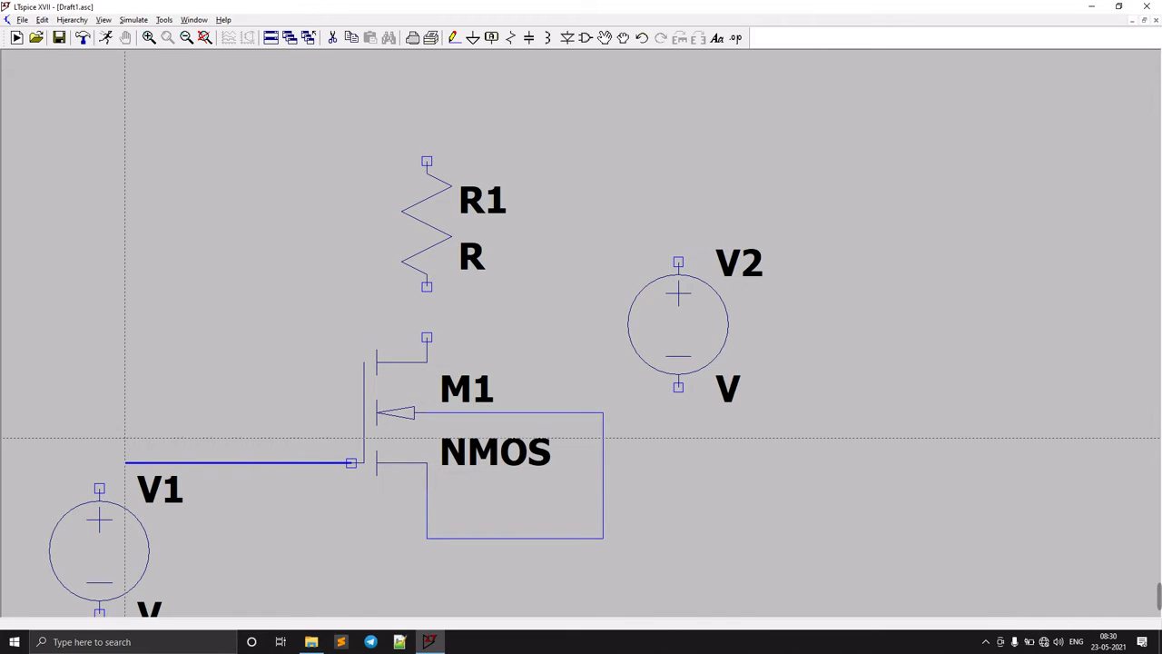
right_click(100, 463)
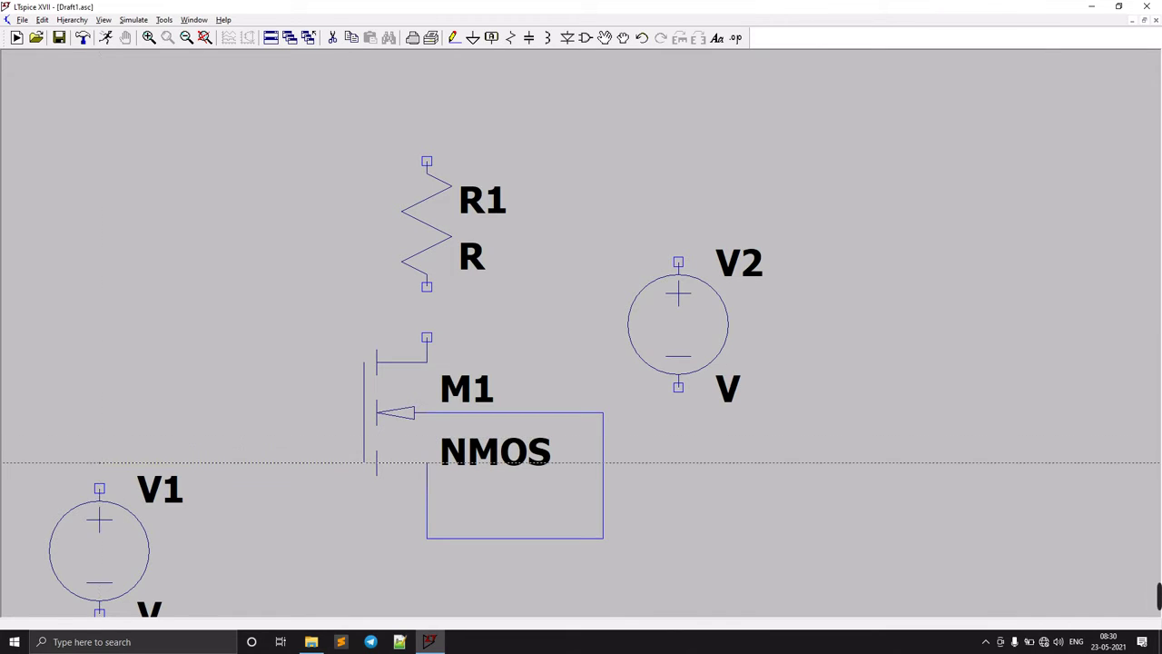
left_click(100, 489)
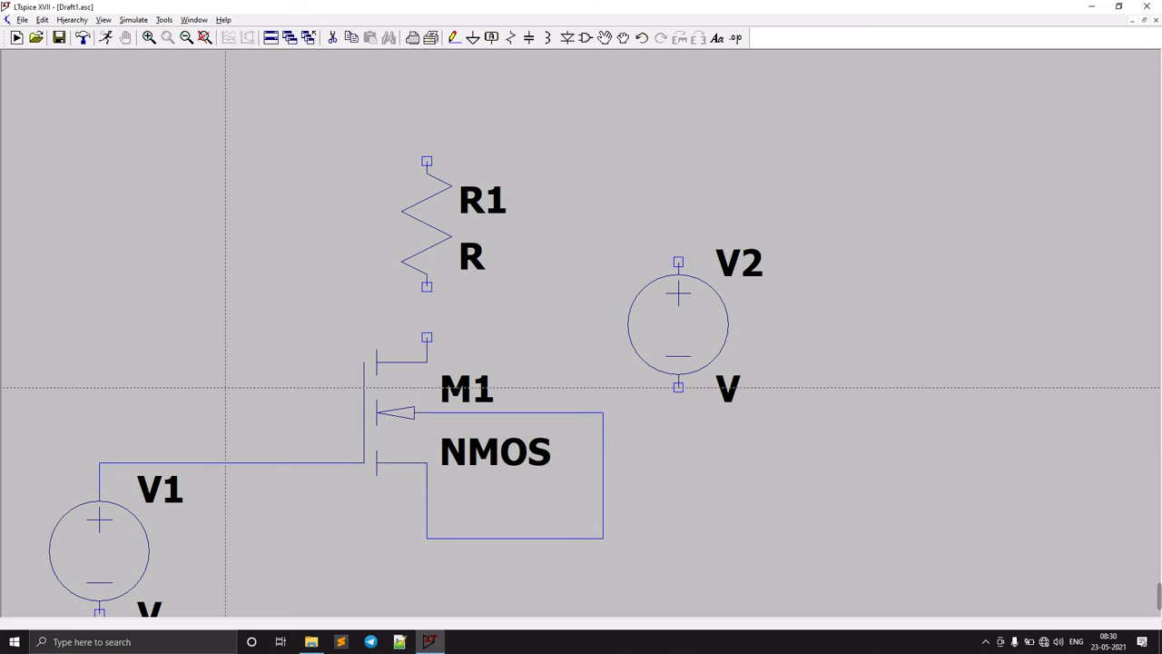
Wire the MOSFET's drain up through resistor R1 and across to the positive terminal of V2
left_click(427, 337)
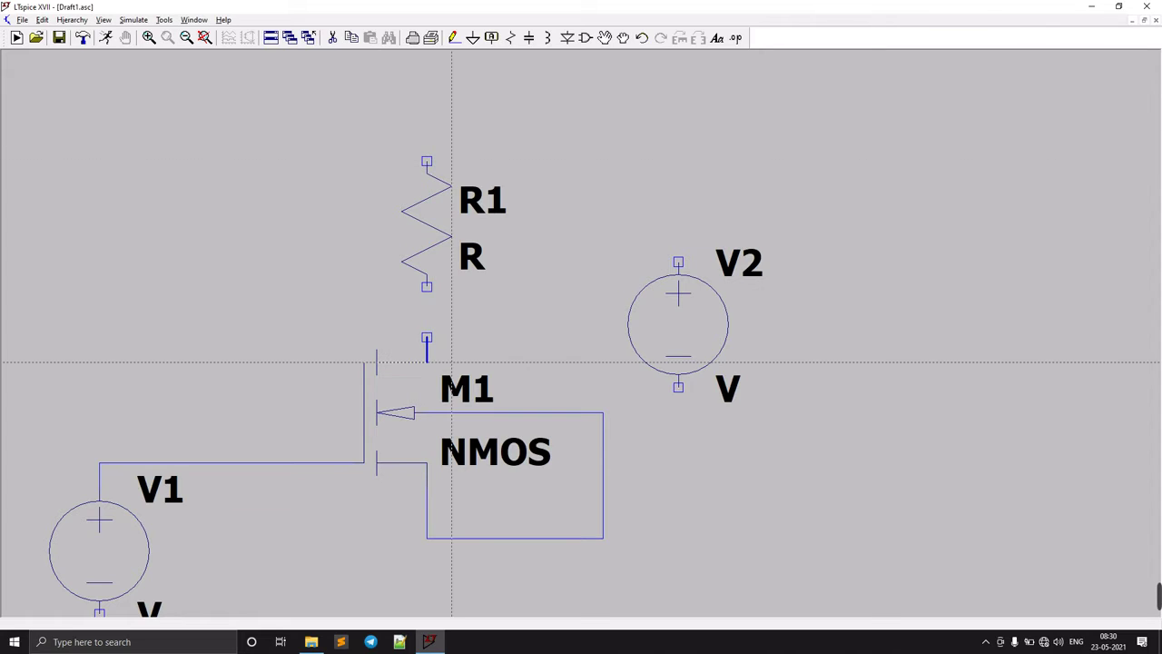
left_click(427, 85)
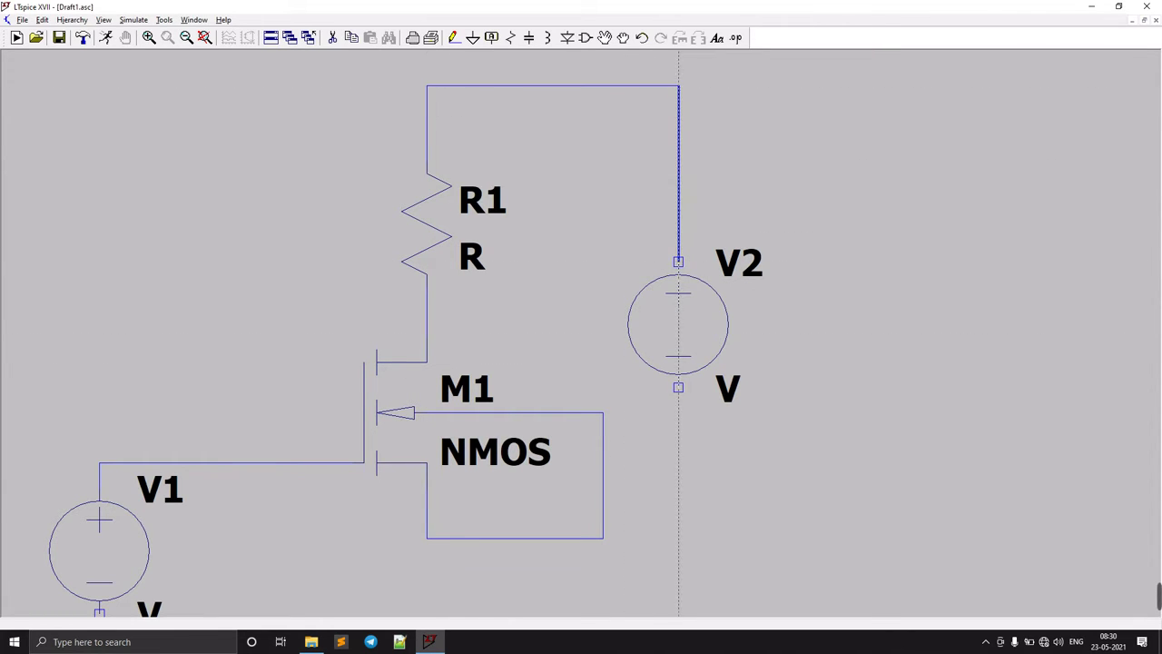
left_click(678, 261)
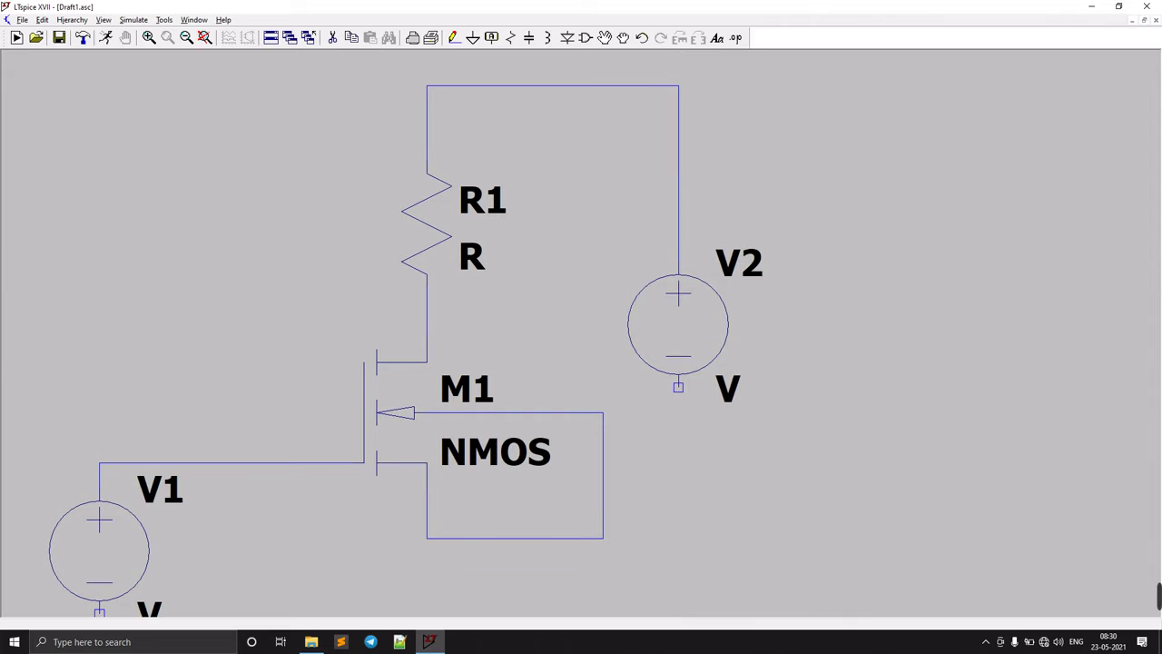
Wire the negative terminal of V2 along the bottom of the circuit to the negative terminal of V1
left_click(678, 387)
scroll(679, 490, "down", 2)
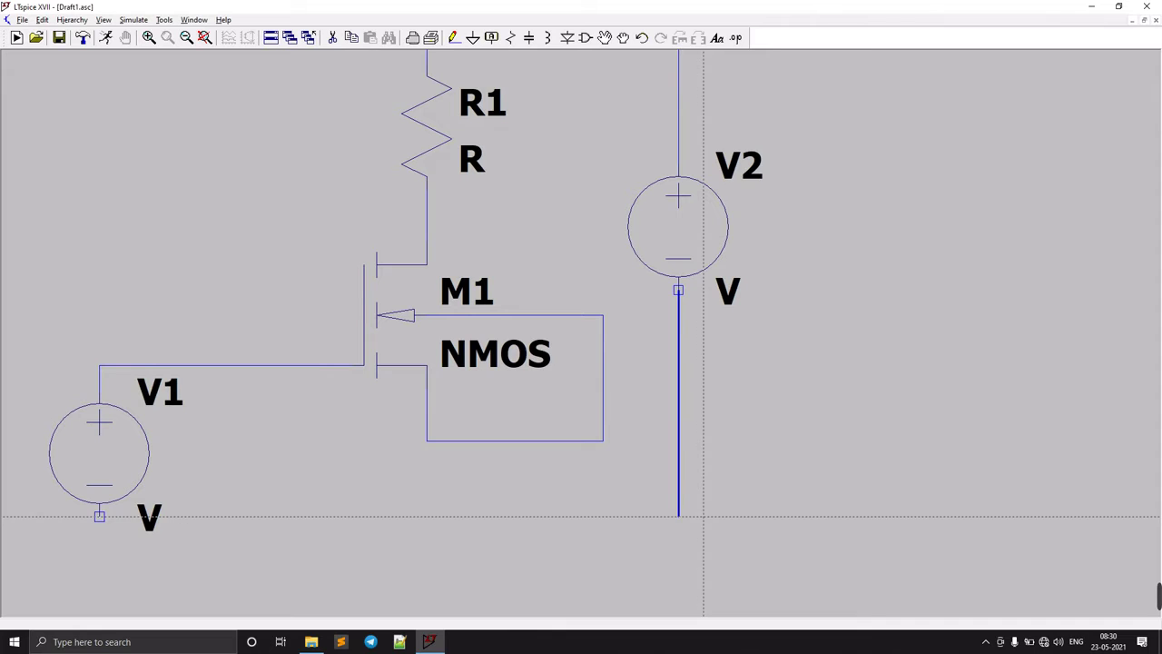
left_click(678, 567)
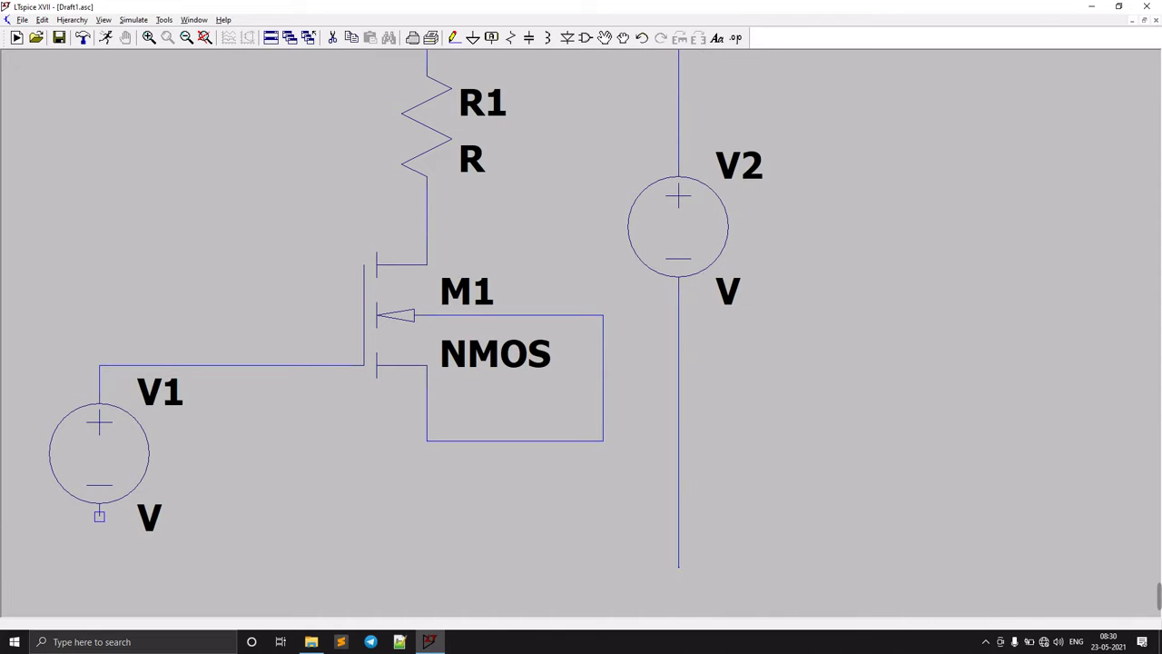
left_click(99, 566)
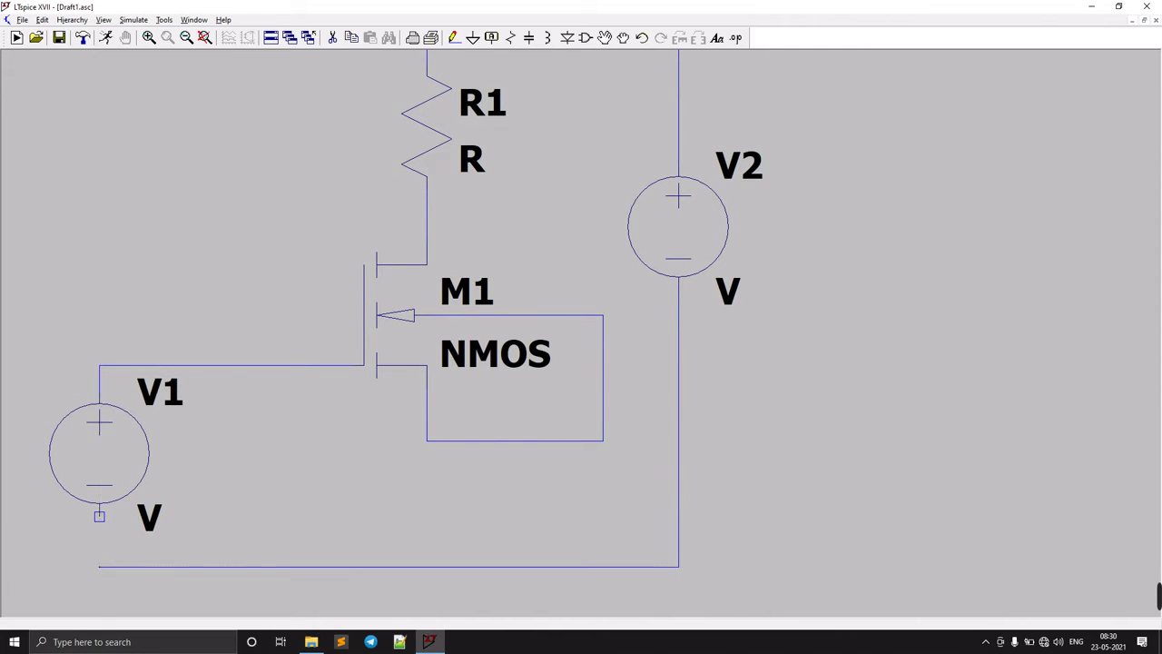
left_click(100, 516)
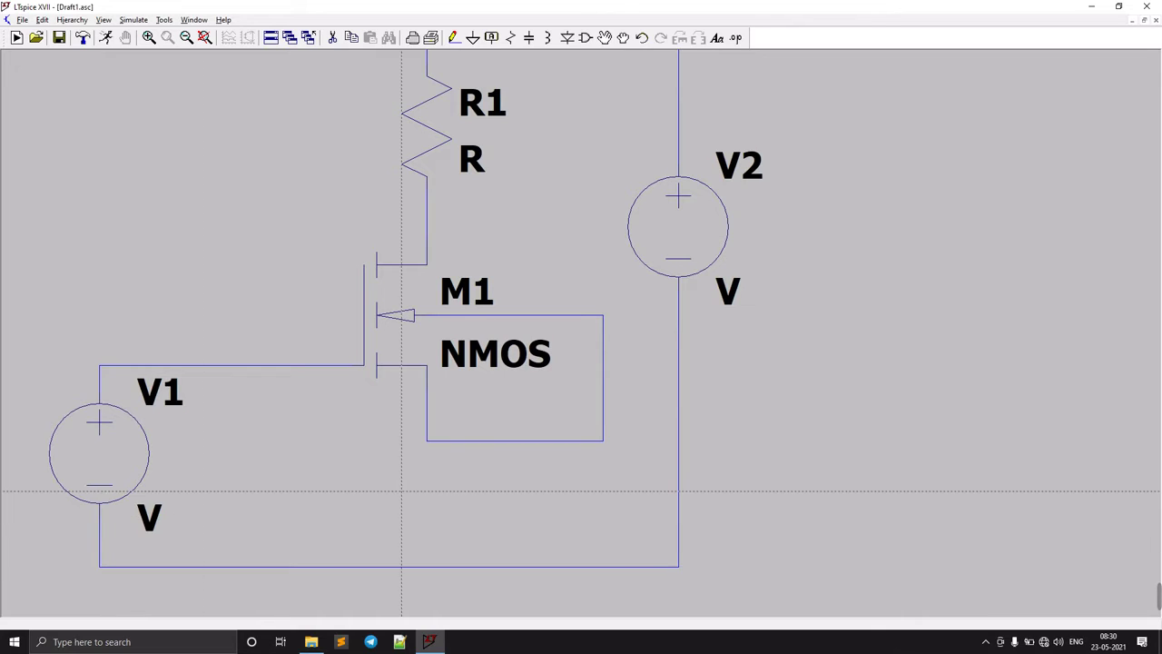
Wire the MOSFET's source junction straight down to the bottom wire between the two voltage sources
left_click(427, 442)
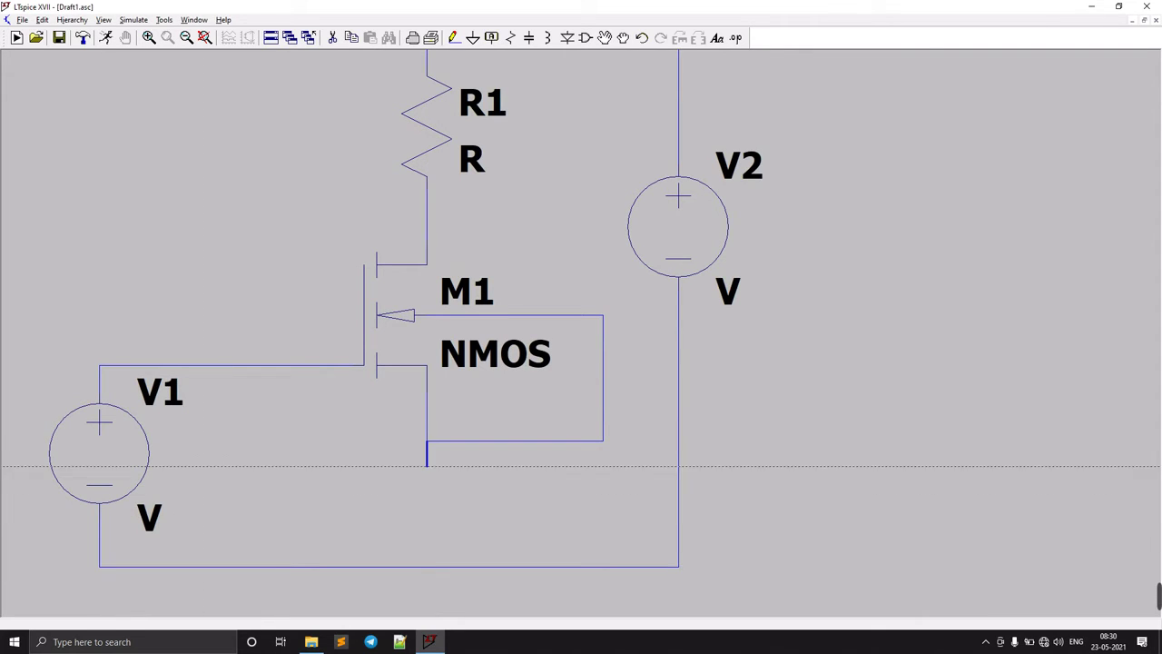
left_click(427, 567)
key("Escape")
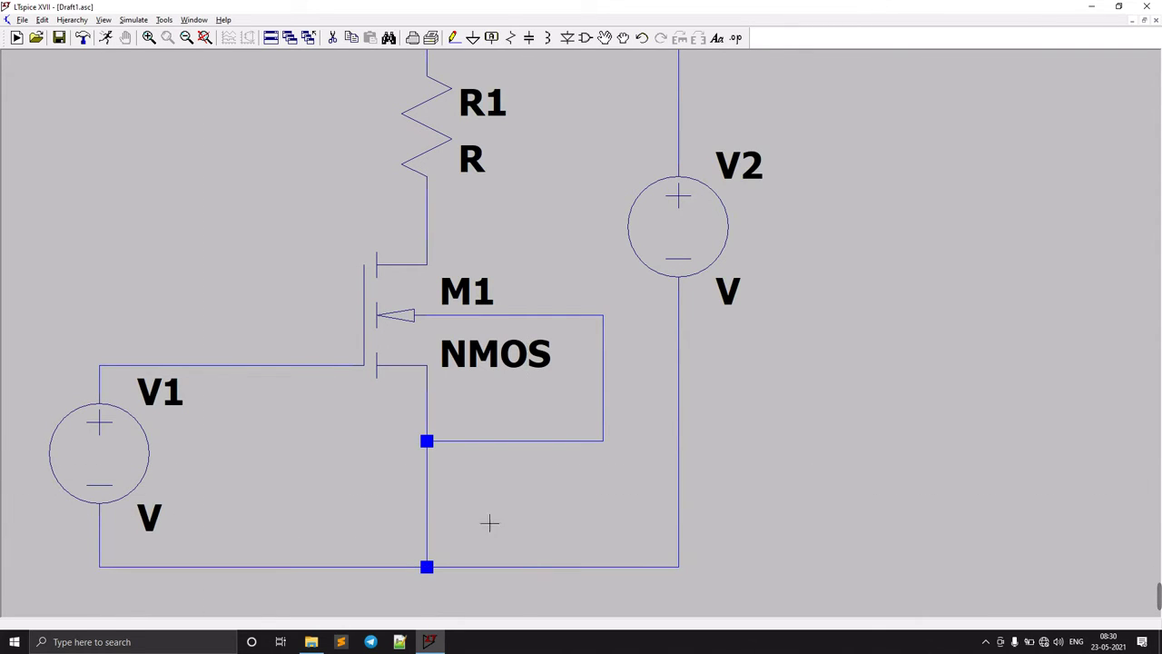
Configure V1 as a sine source with a DC offset of 0.68, an amplitude of 1m and a frequency of 2k
right_click(104, 448)
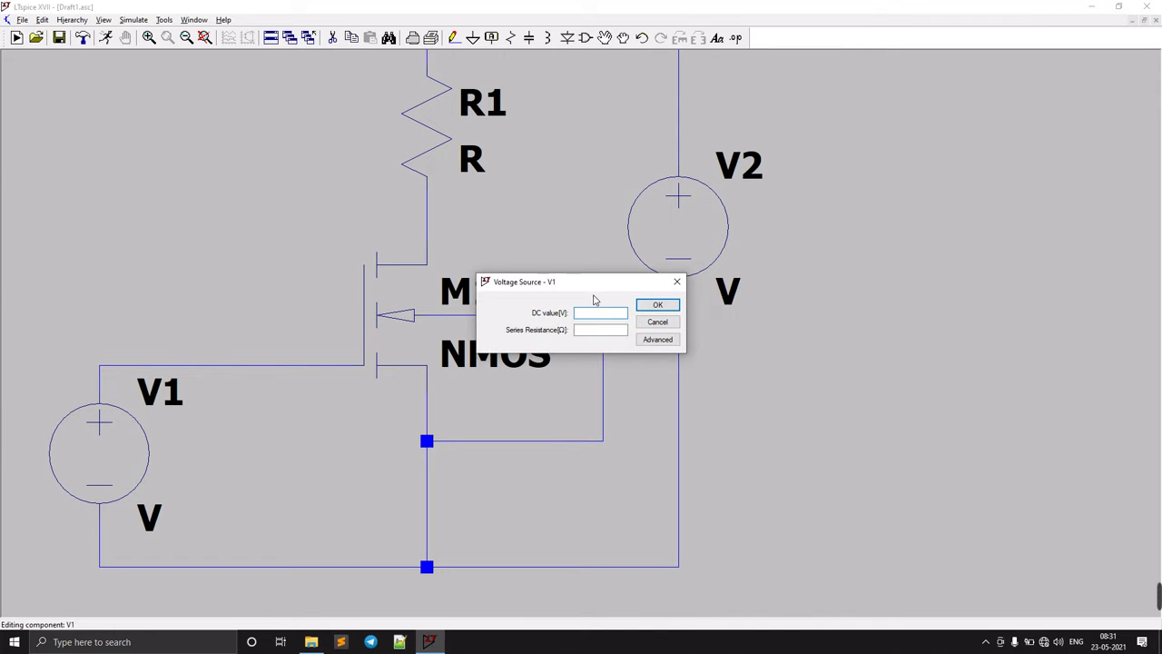
left_click(650, 339)
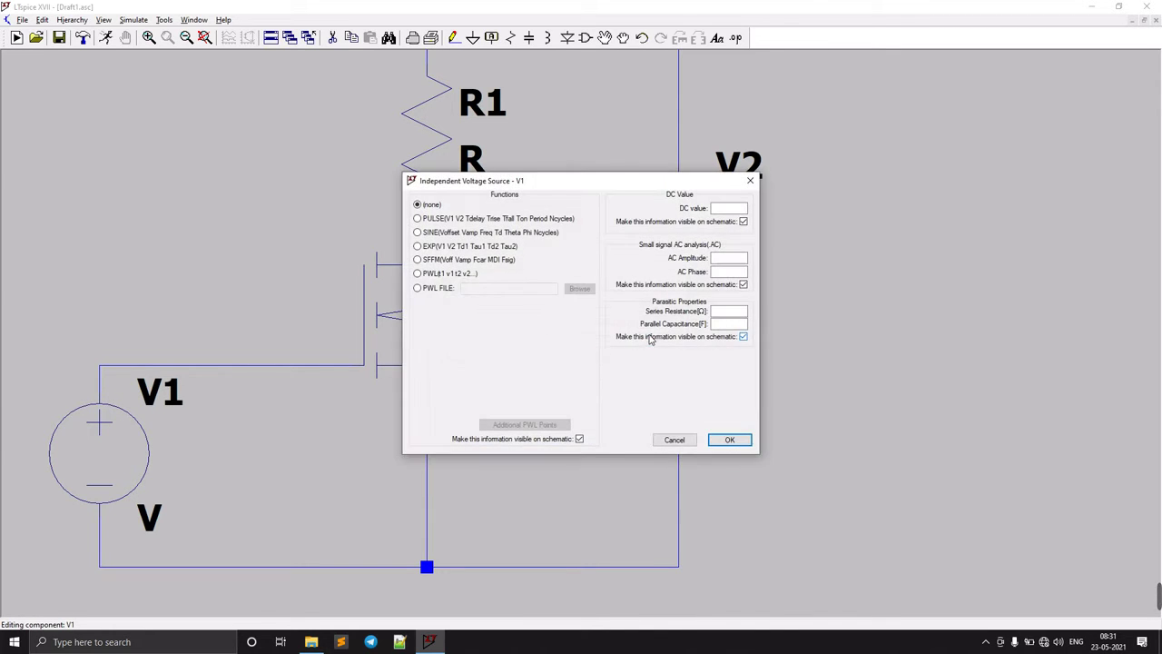
left_click(417, 232)
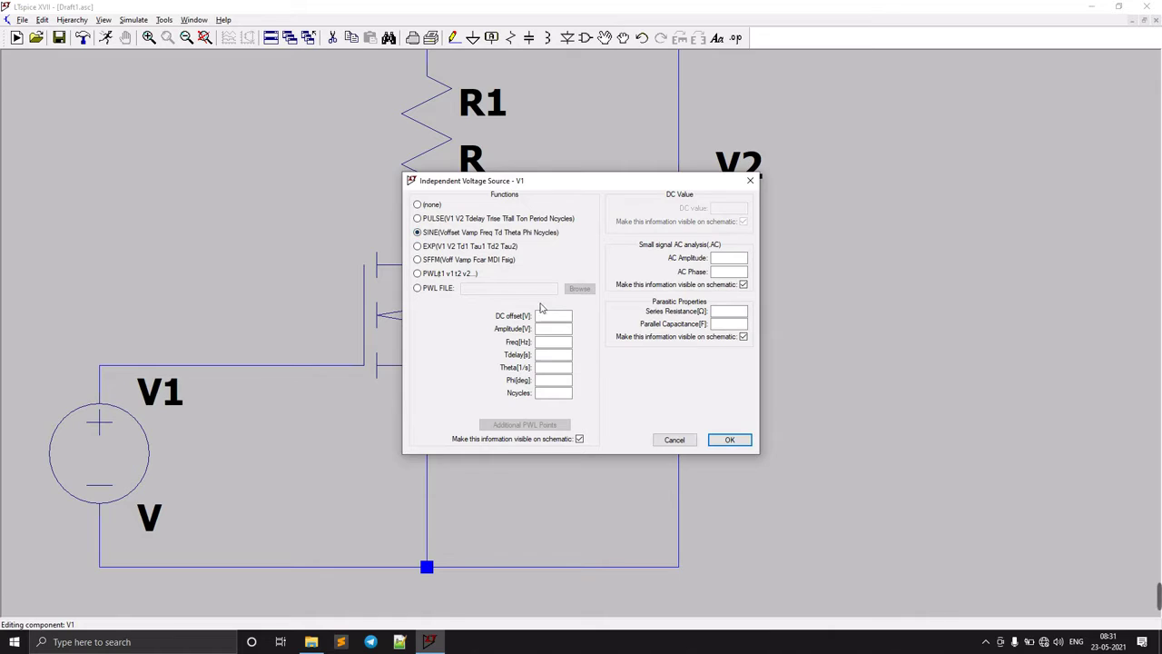
left_click(551, 318)
type("0.65")
left_click(566, 330)
left_click(570, 344)
key("Return")
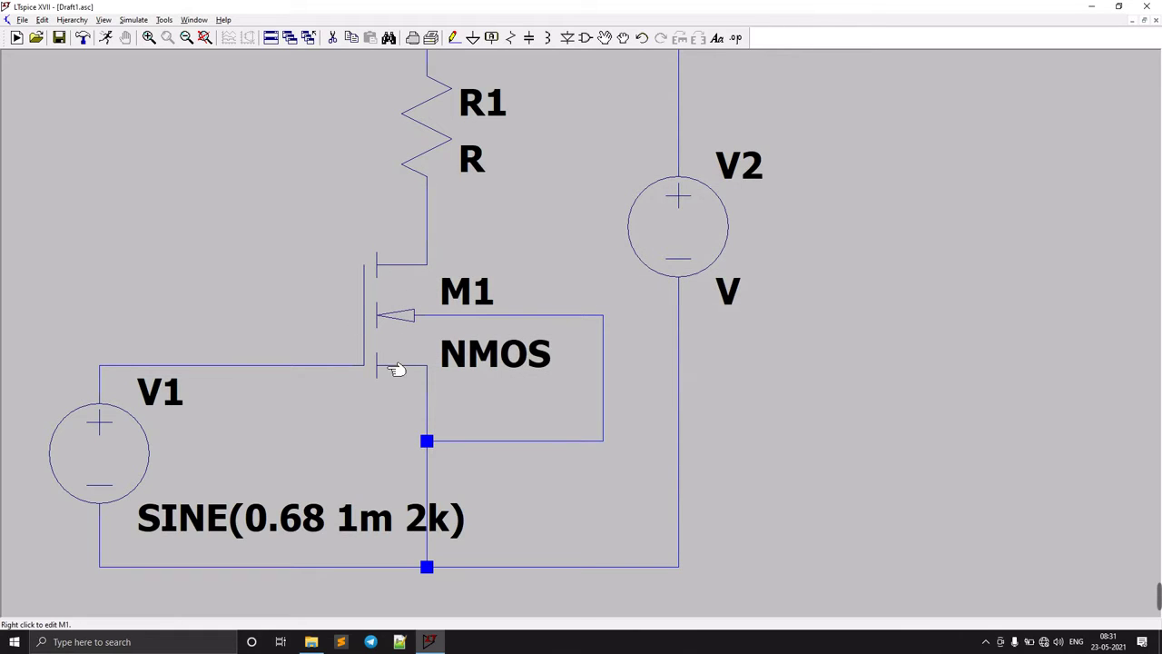
Rename the gate source V1 as VGS and the supply source V2 as VDS
right_click(164, 389)
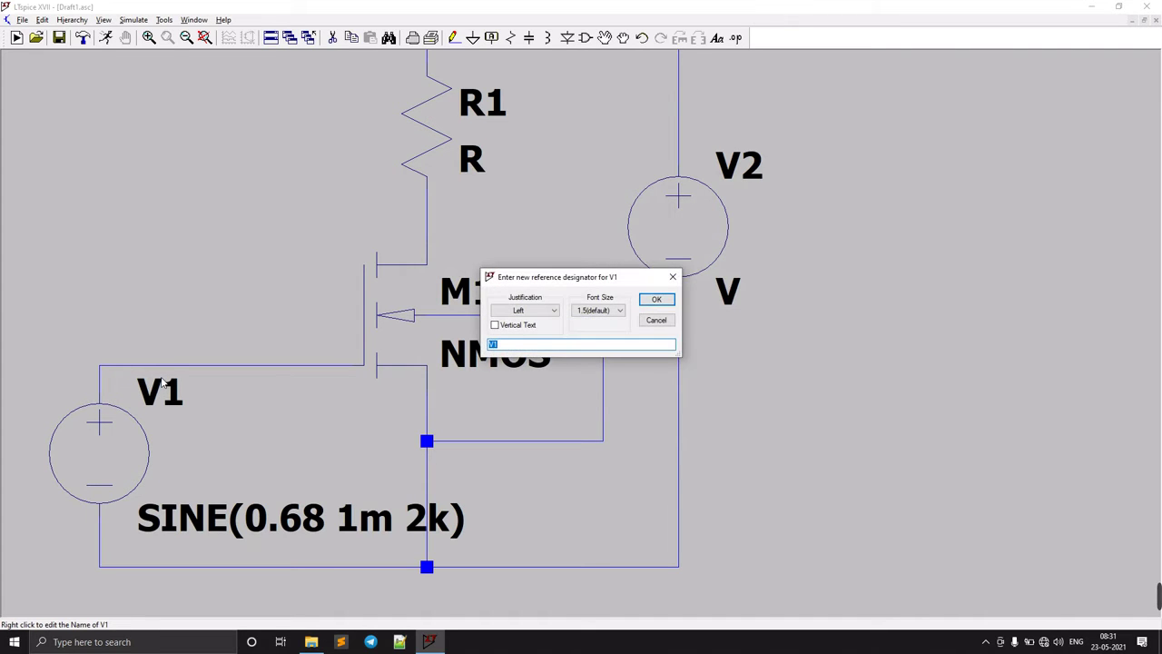
type("B")
key("Return")
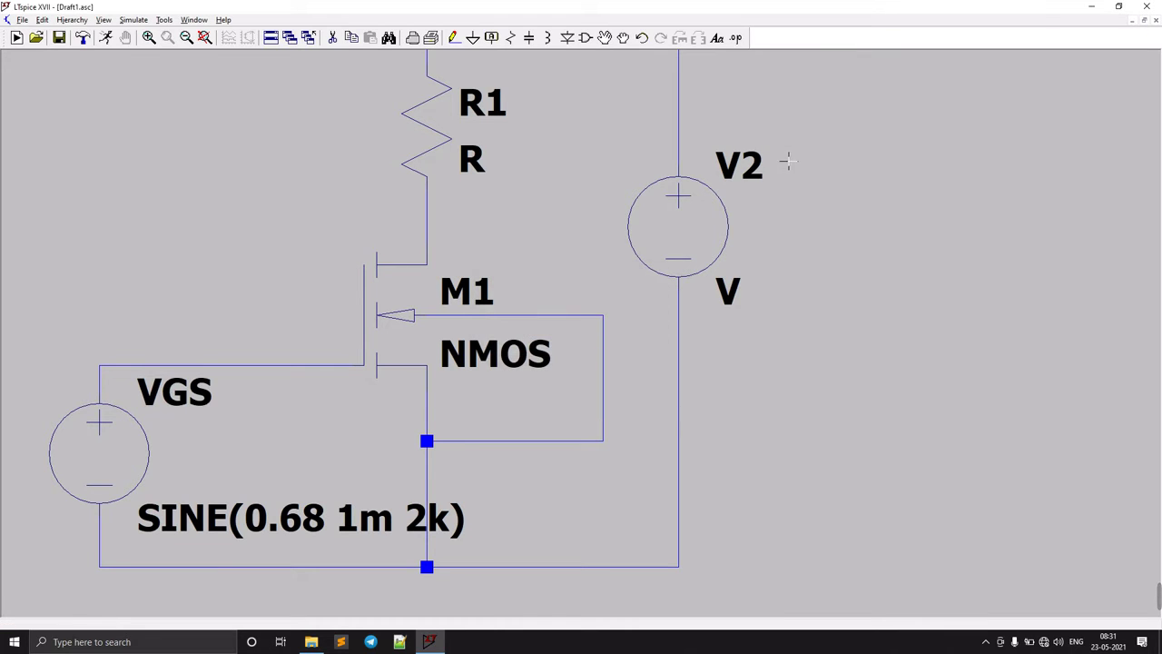
right_click(746, 167)
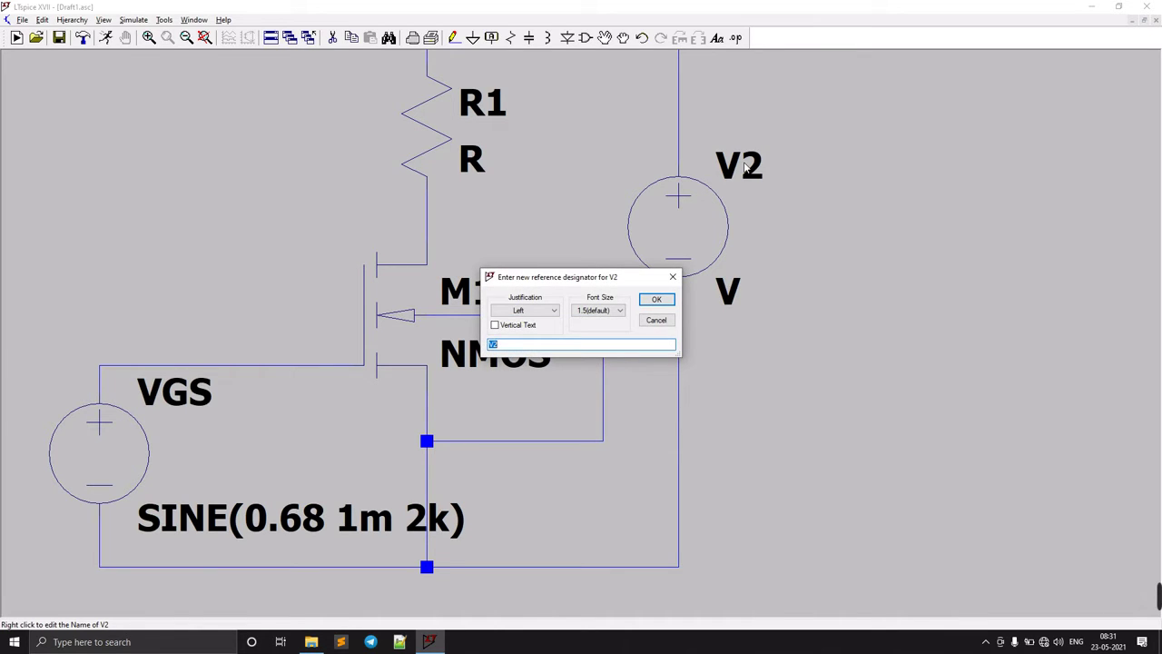
type("VDS")
key("Return")
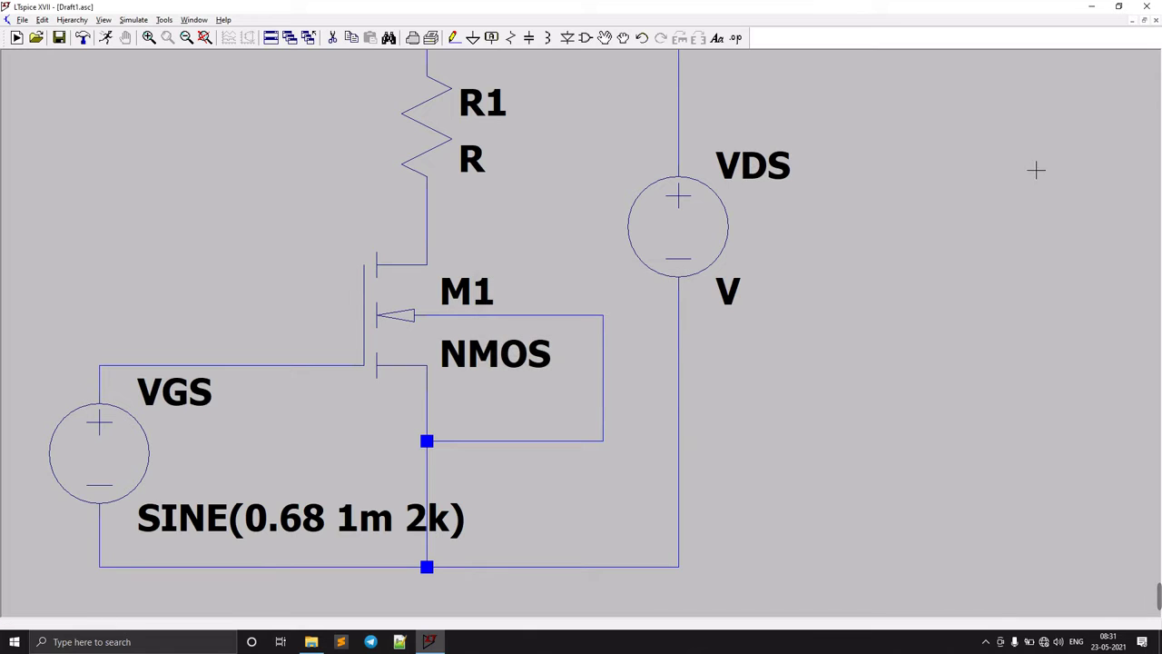
Set the DC value of the VDS source to 1.8 and append the unit, so it reads 1.8v
right_click(685, 268)
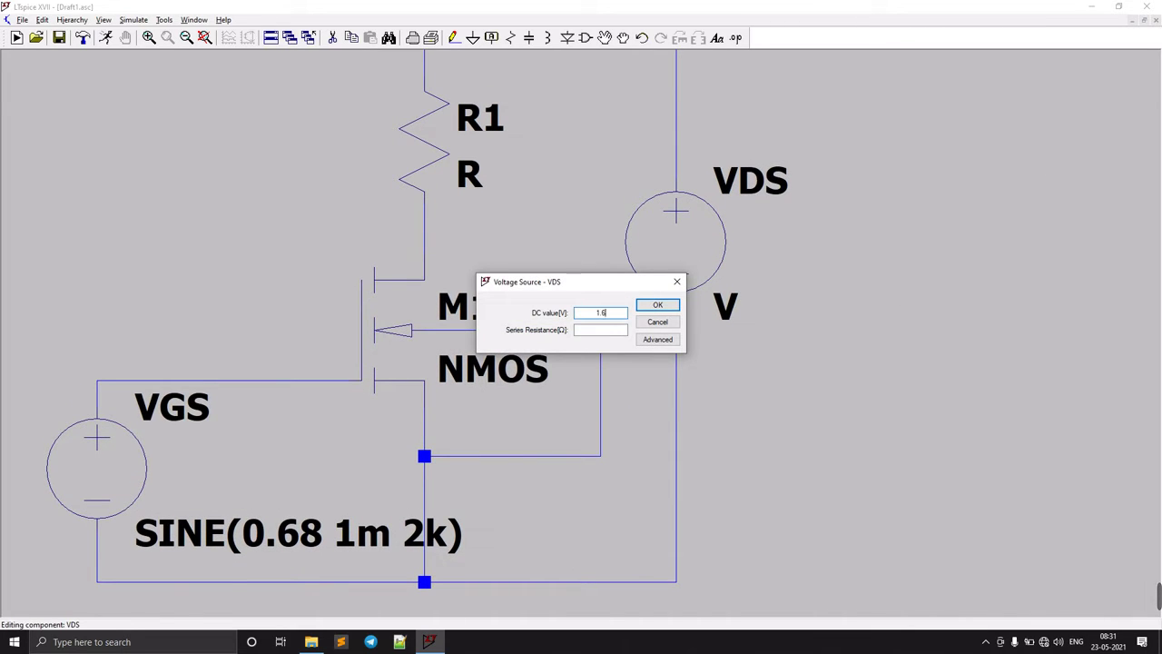
type("1.8")
key("Return")
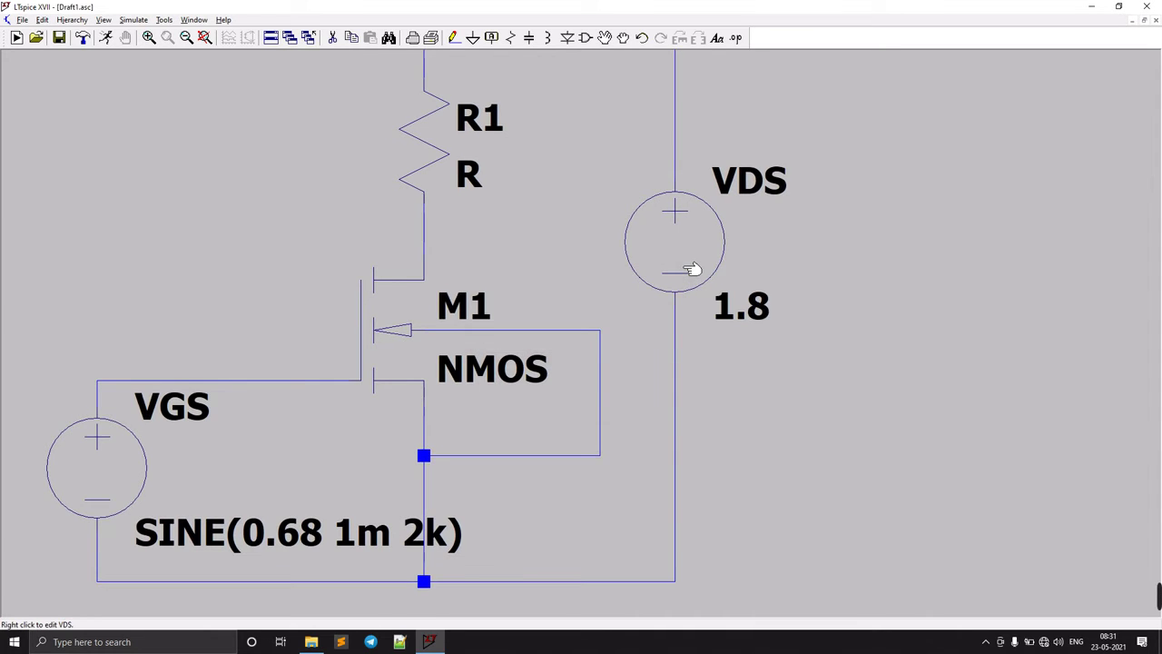
right_click(760, 313)
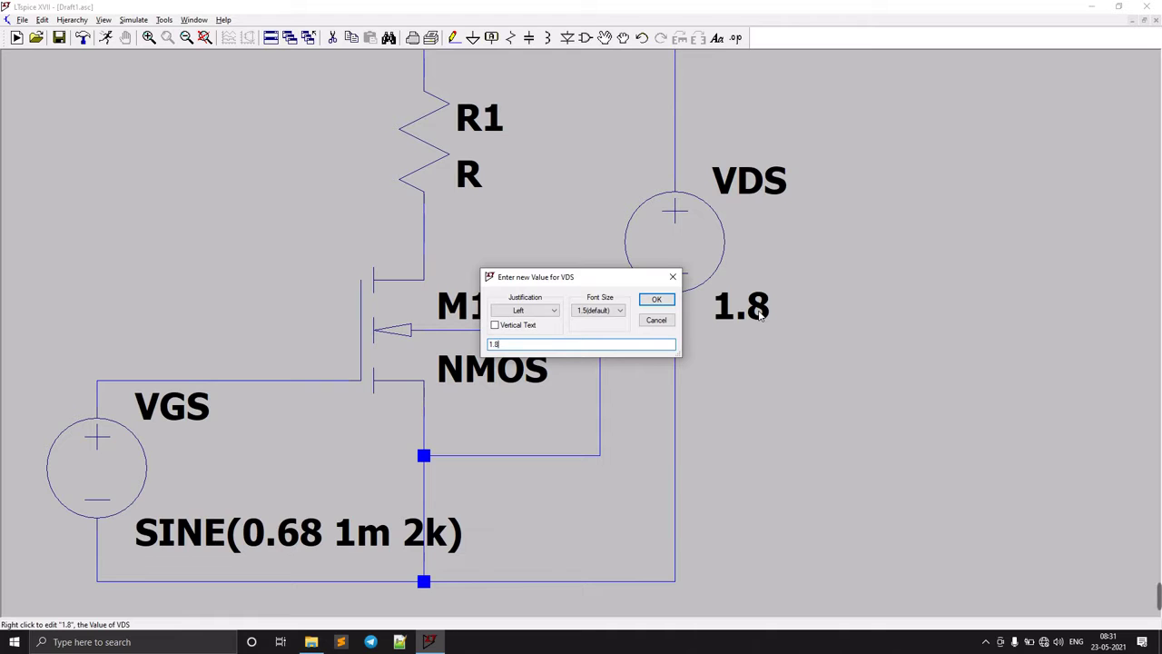
type("v")
key("Return")
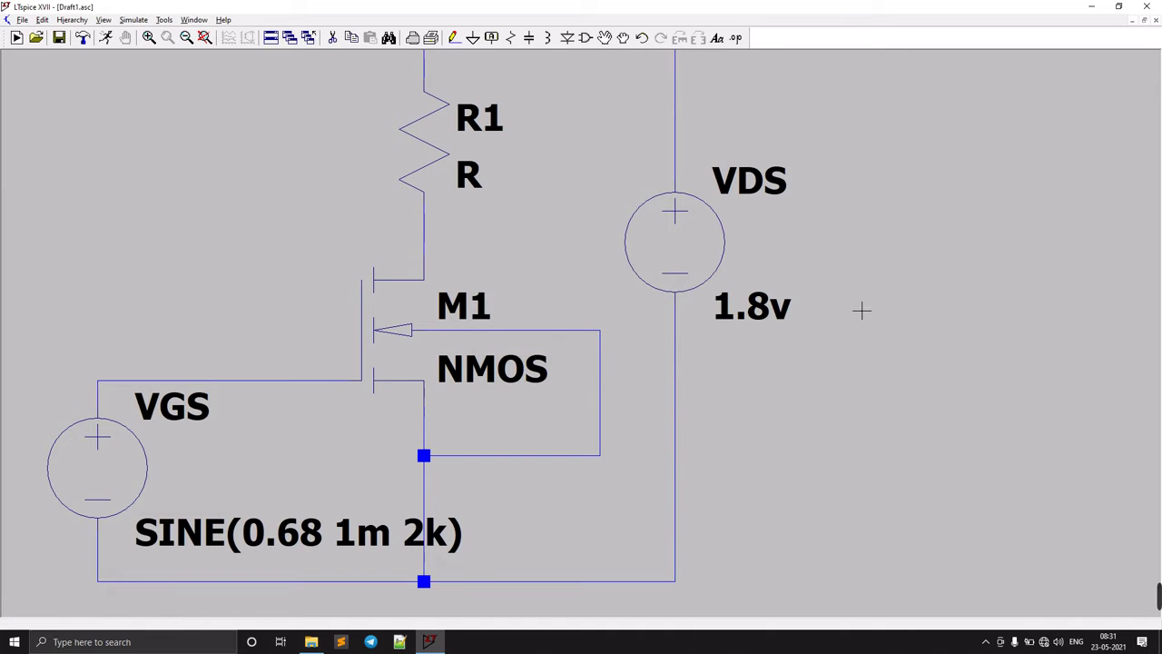
Set the resistance of drain resistor R1 to 2k
left_click_drag(910, 269, 908, 317)
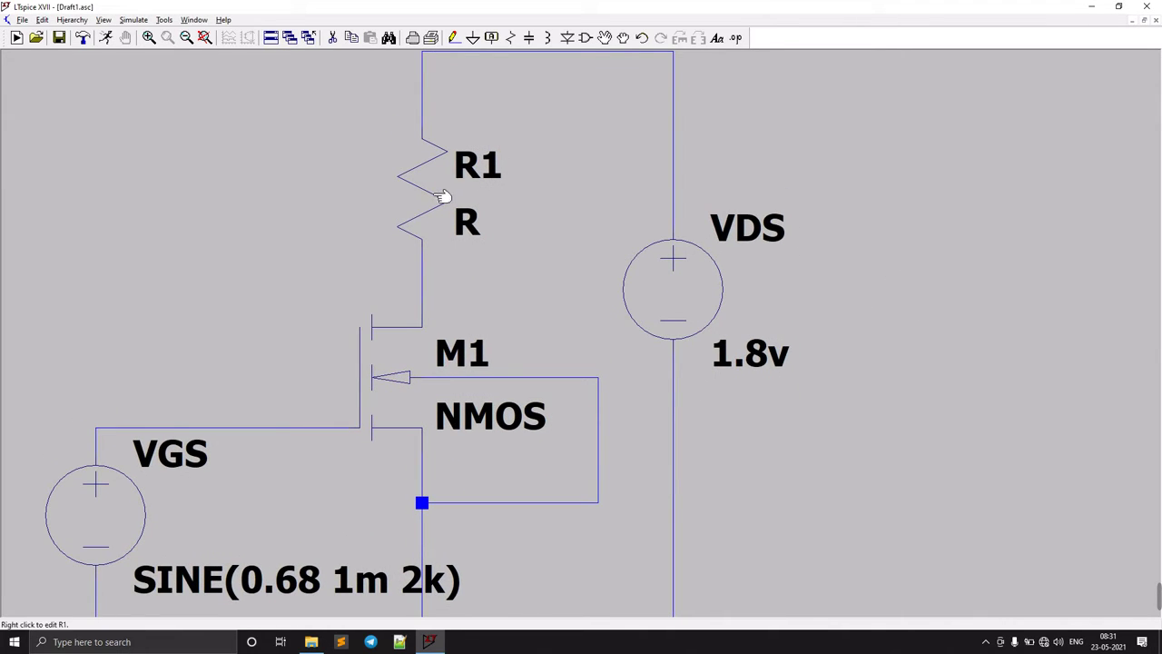
right_click(440, 197)
type("2k")
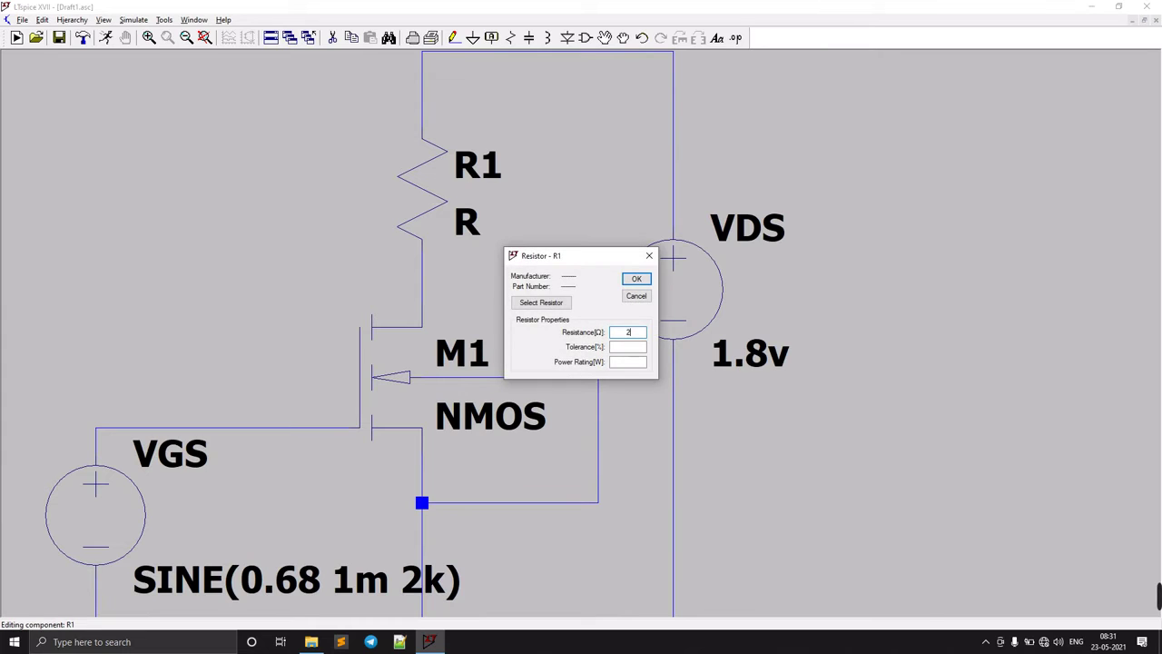
key("Return")
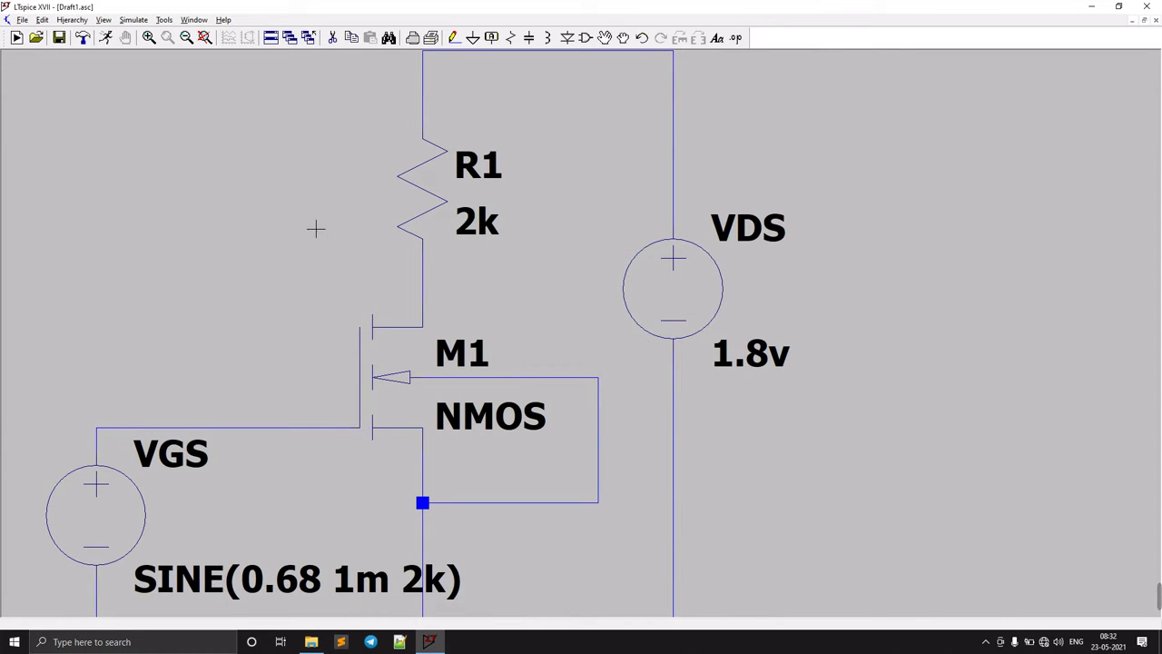
left_click_drag(317, 228, 318, 194)
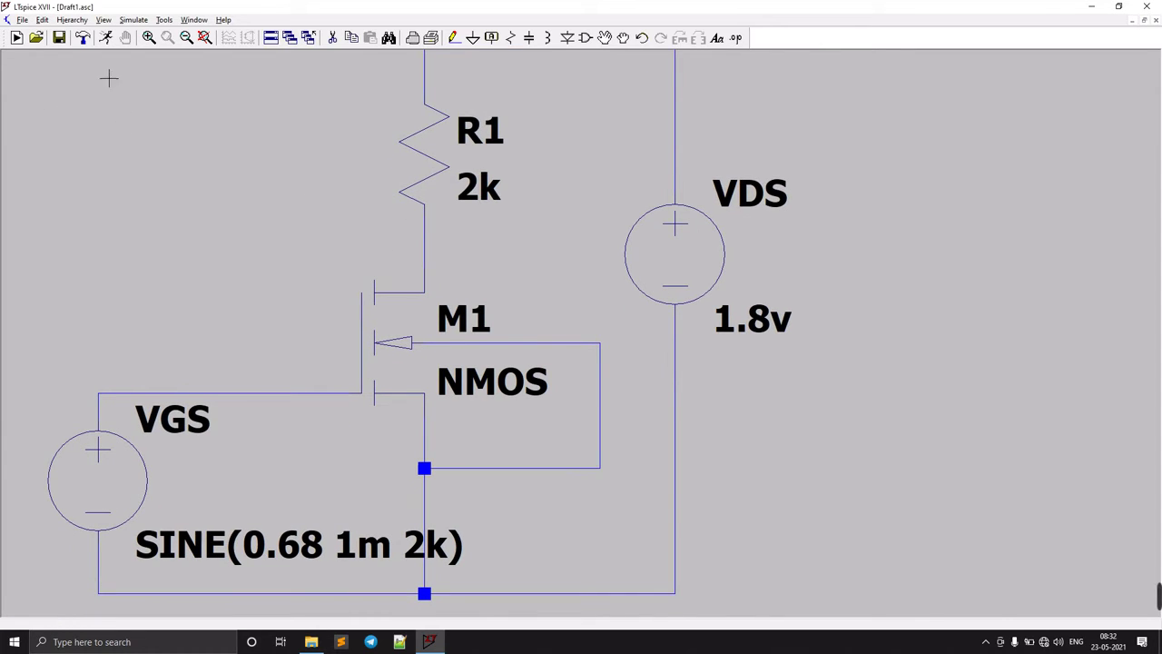
left_click_drag(217, 188, 239, 226)
right_click(218, 165)
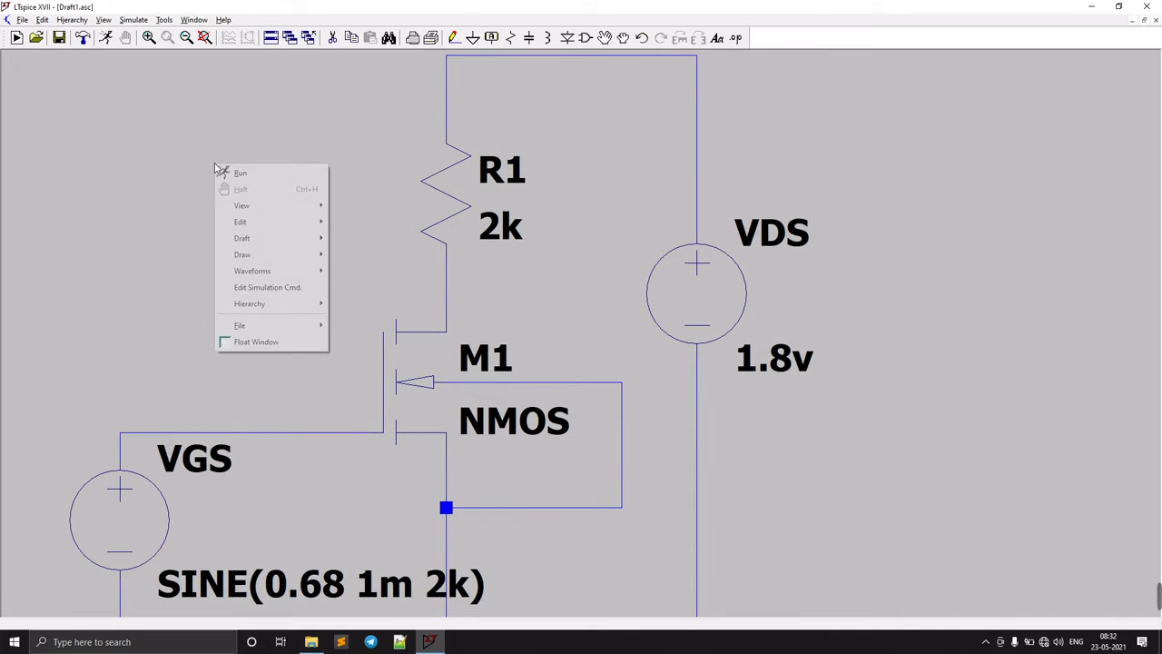
left_click(367, 137)
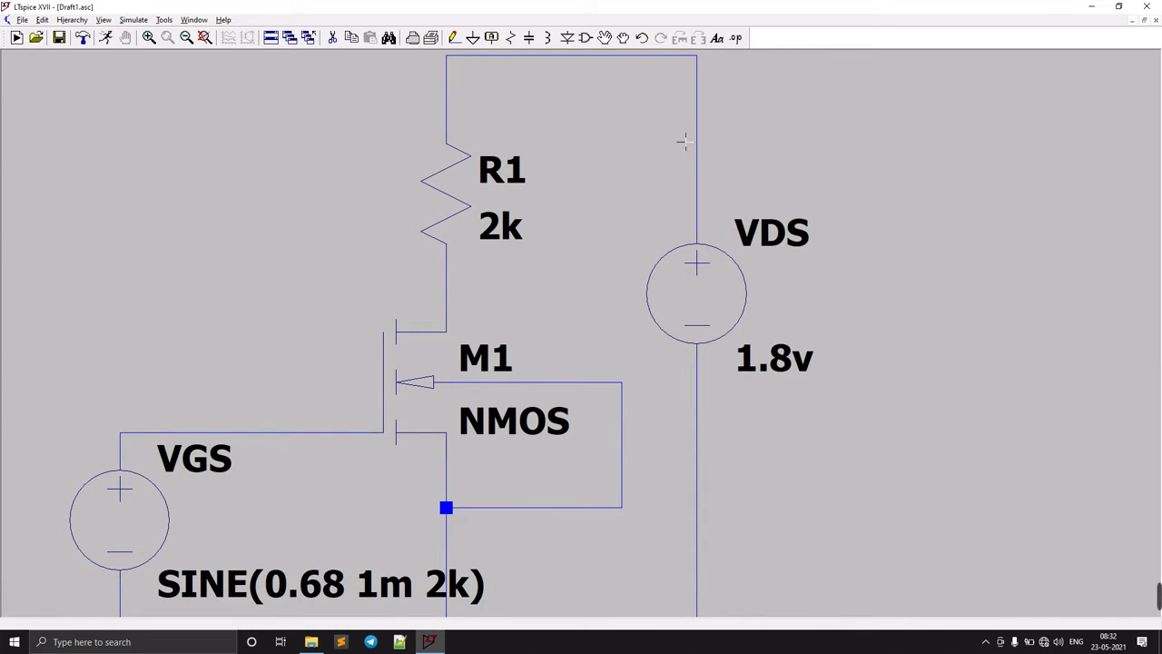
Add the SPICE directive .MODEL NMOS NMOS(KP=200u,VTO=0.4) beside the circuit and shift it farther left, away from the components
left_click(735, 37)
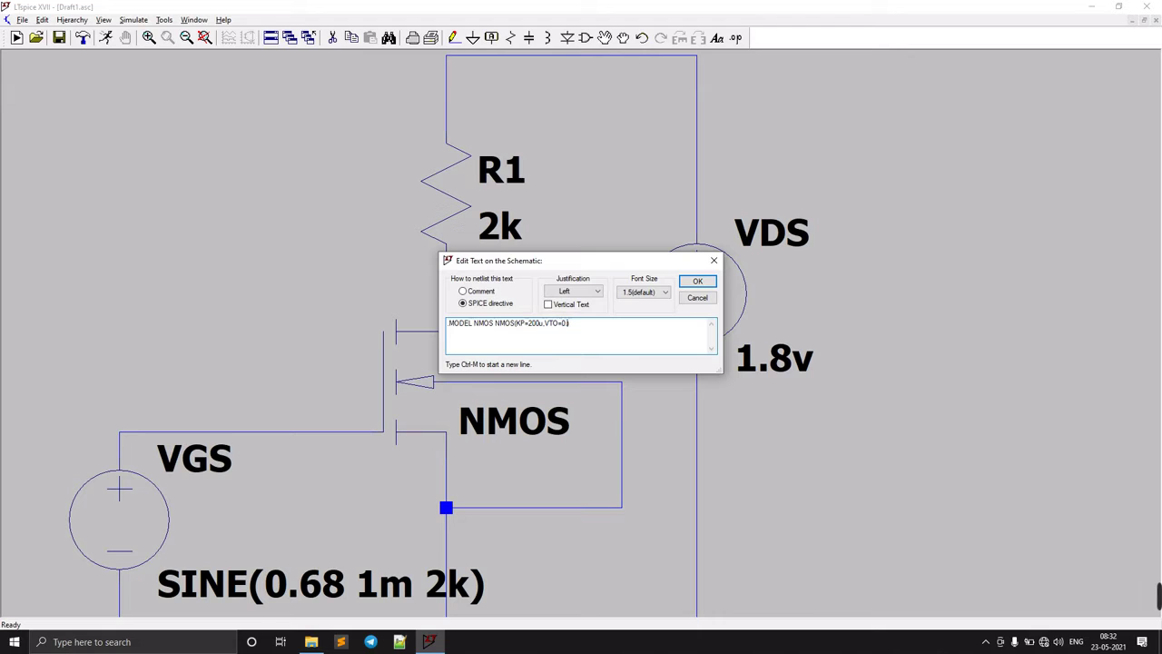
key("Return")
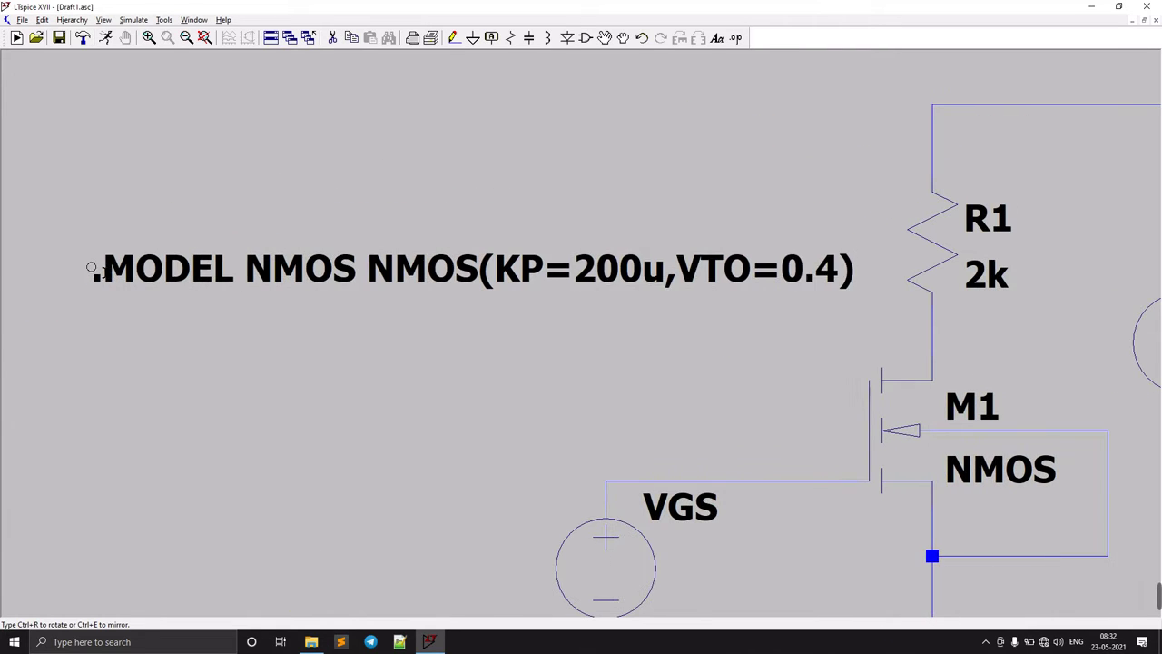
left_click(106, 271)
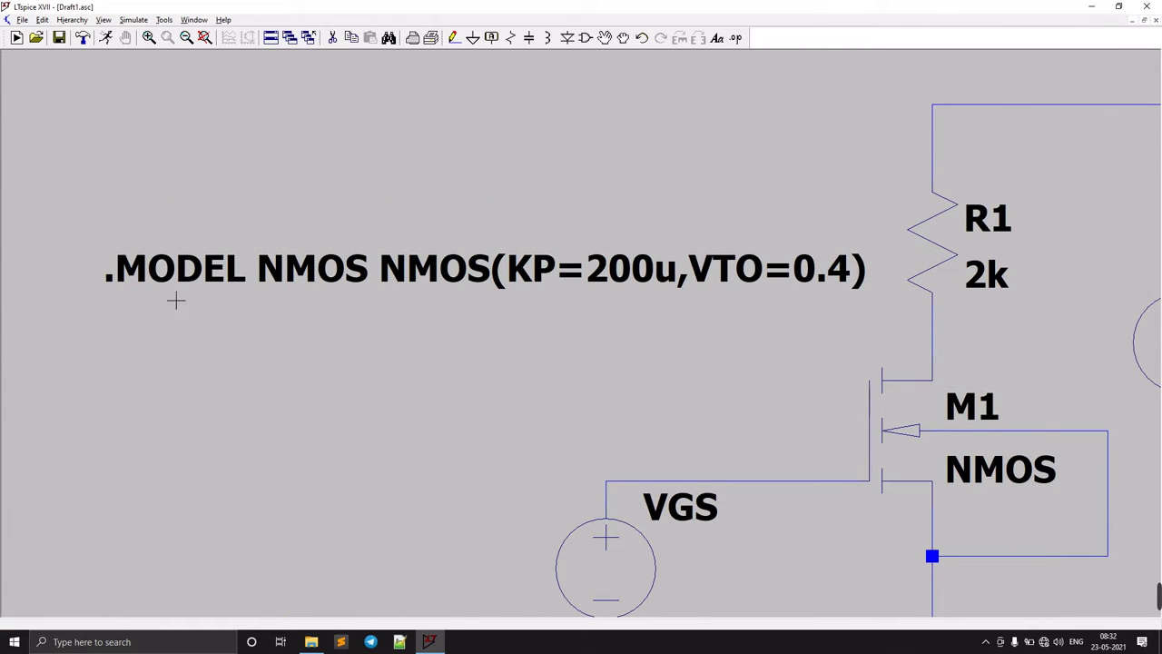
left_click(623, 38)
left_click_drag(419, 271, 157, 276)
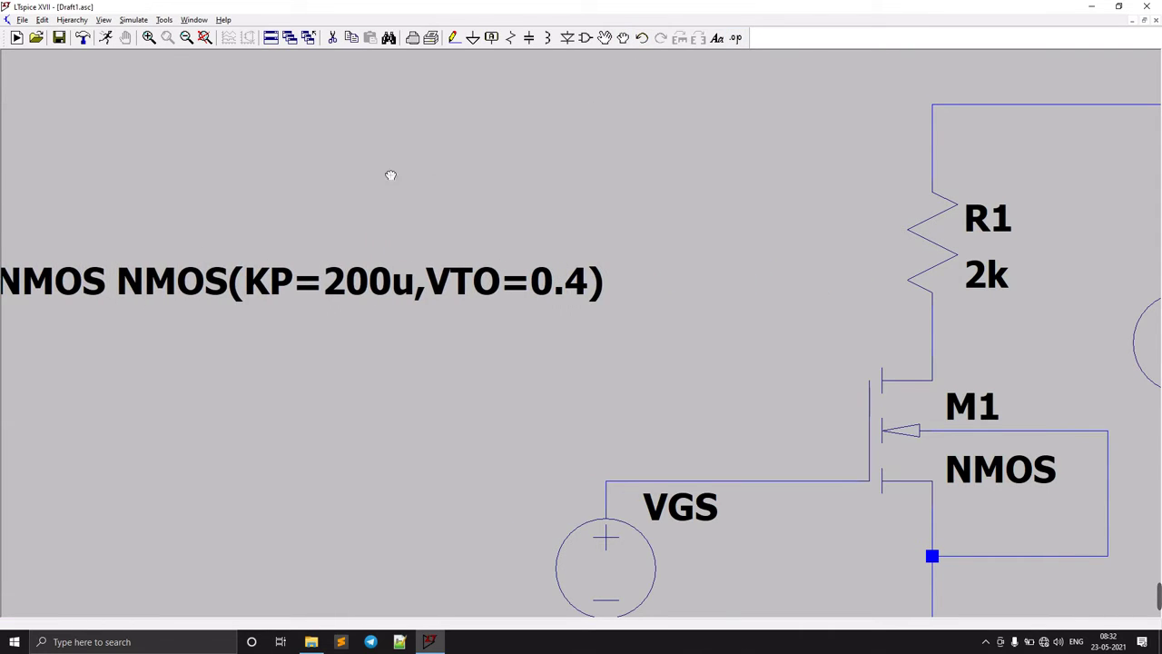
Set up and run a transient analysis with stop time 10m, data saving from 0 and maximum timestep 10, and dismiss the resulting message
left_click(187, 37)
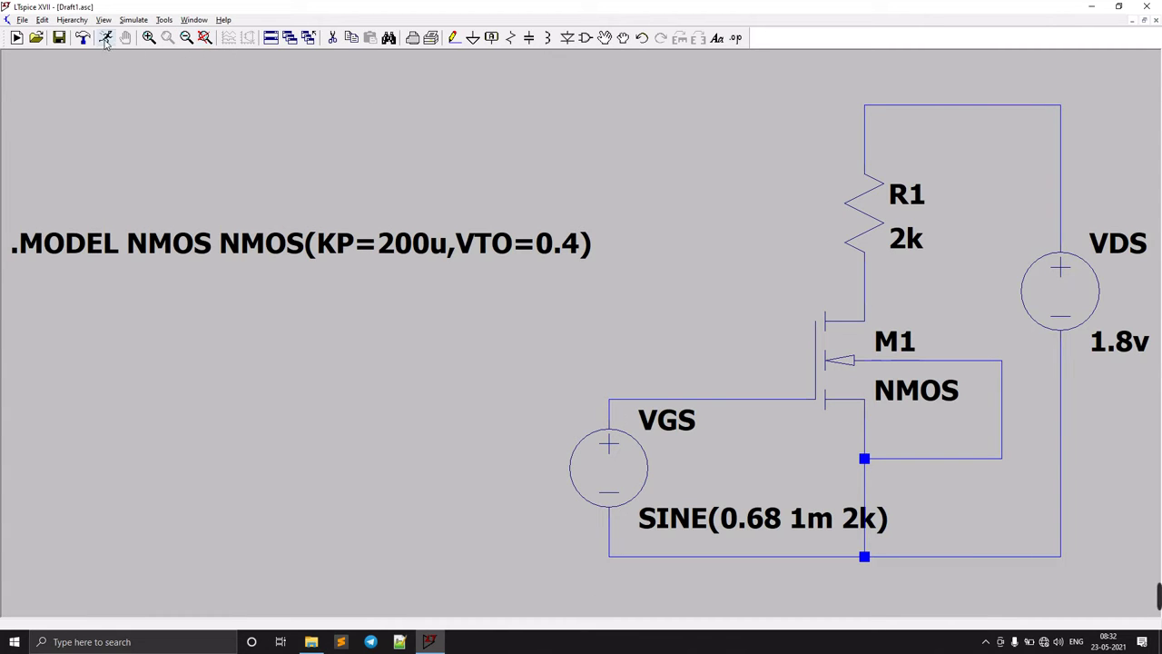
left_click(105, 39)
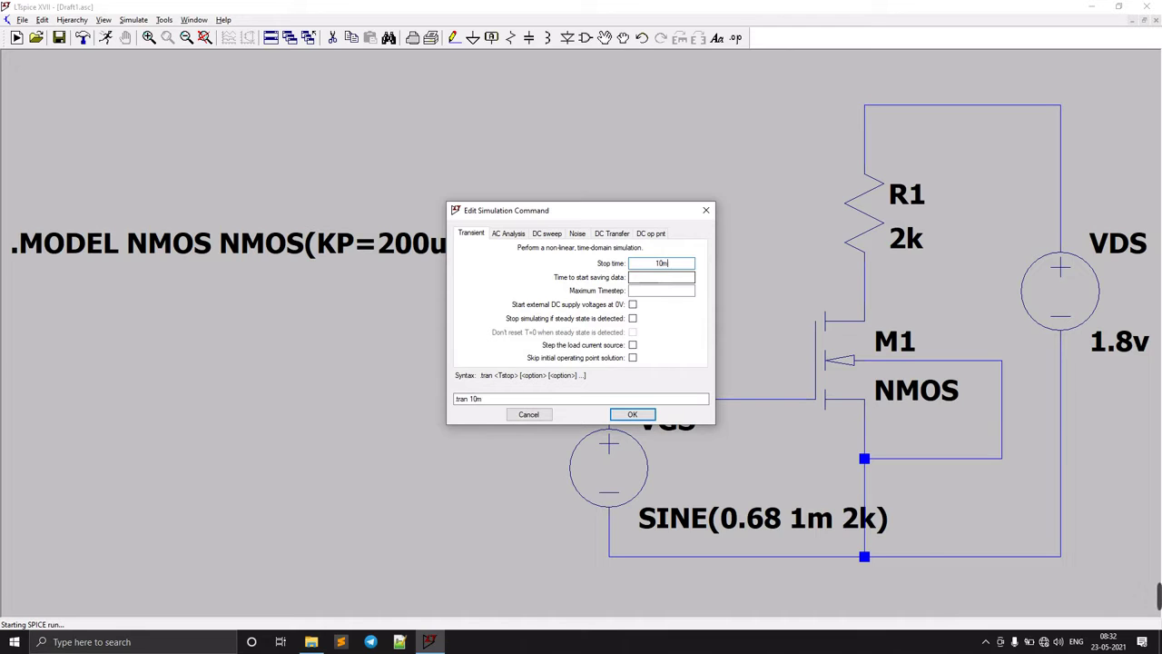
left_click(678, 280)
type("0")
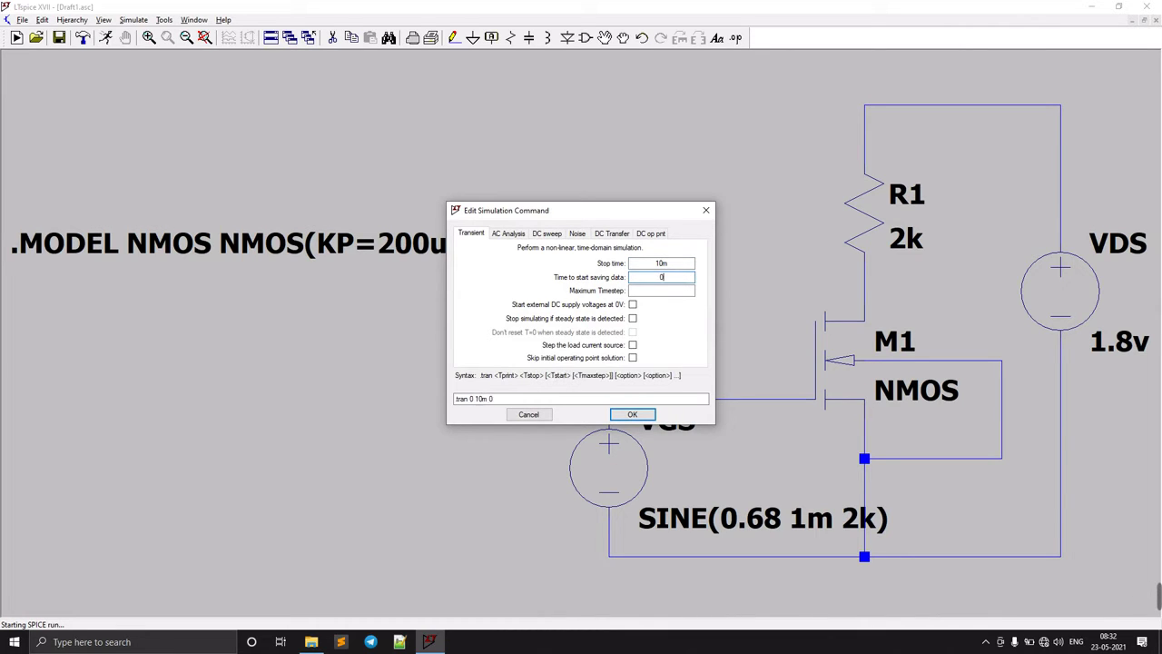
left_click(675, 289)
type("10")
key("Return")
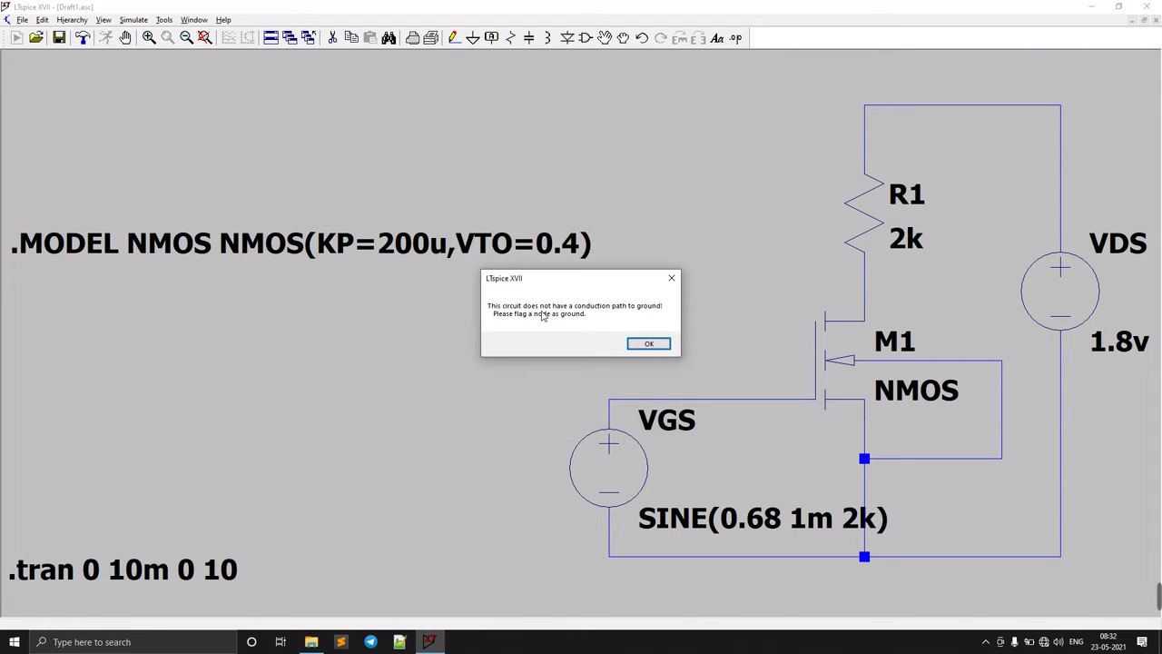
left_click(648, 343)
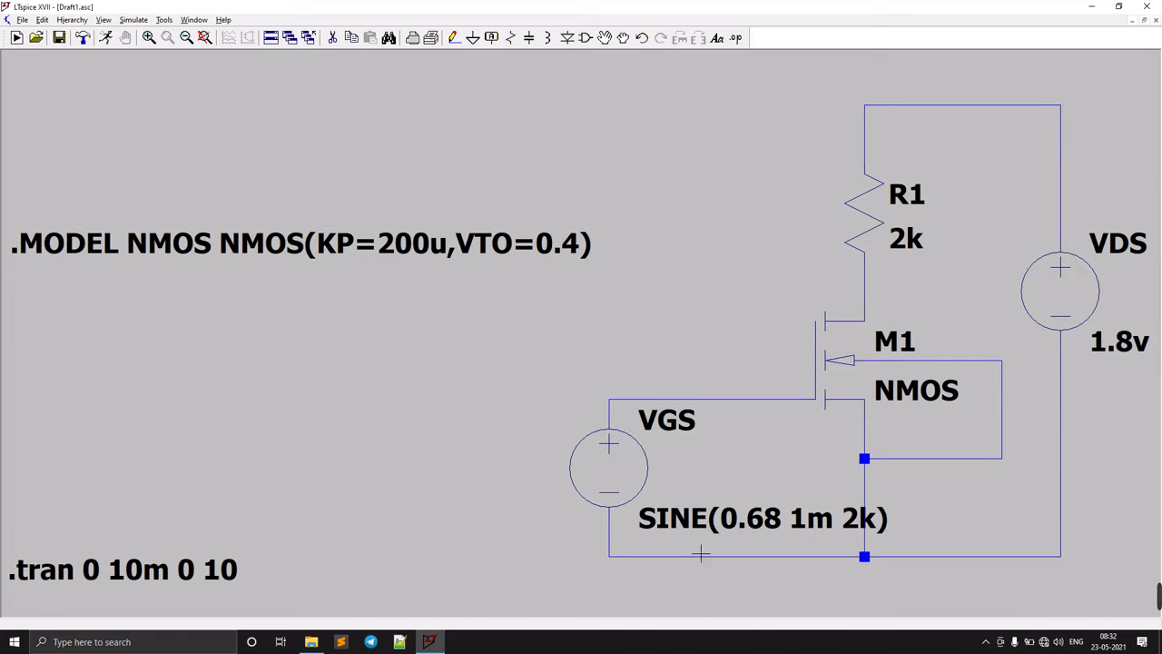
Place a ground symbol below the circuit's bottom junction and wire it up to that junction
key("g")
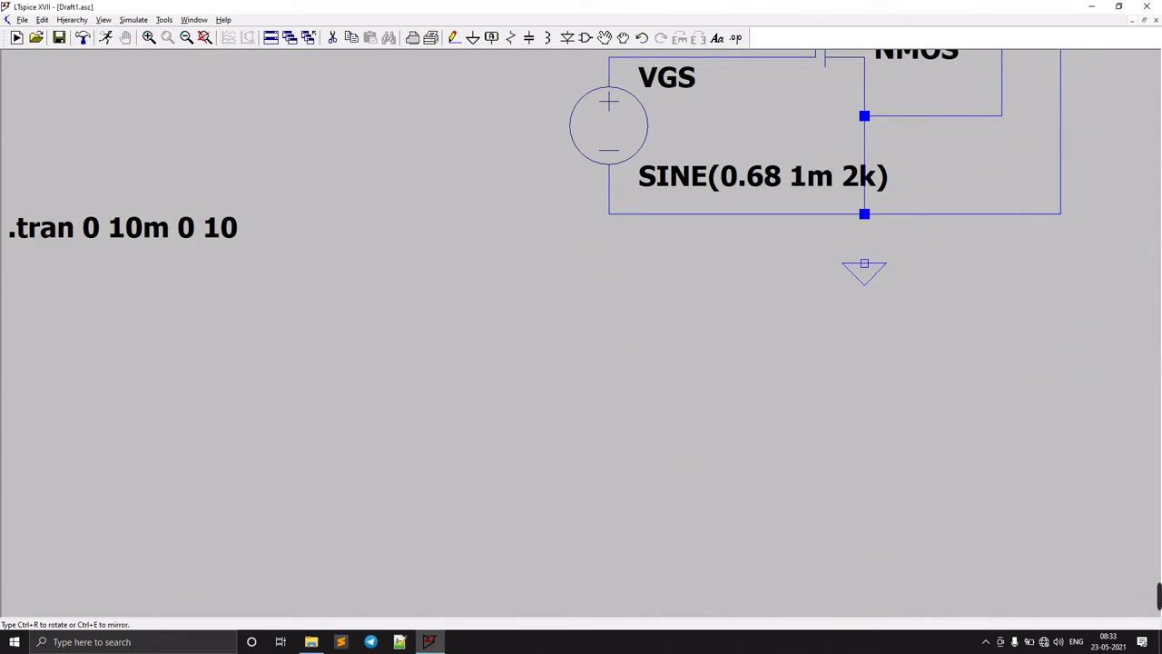
left_click(864, 273)
right_click(957, 258)
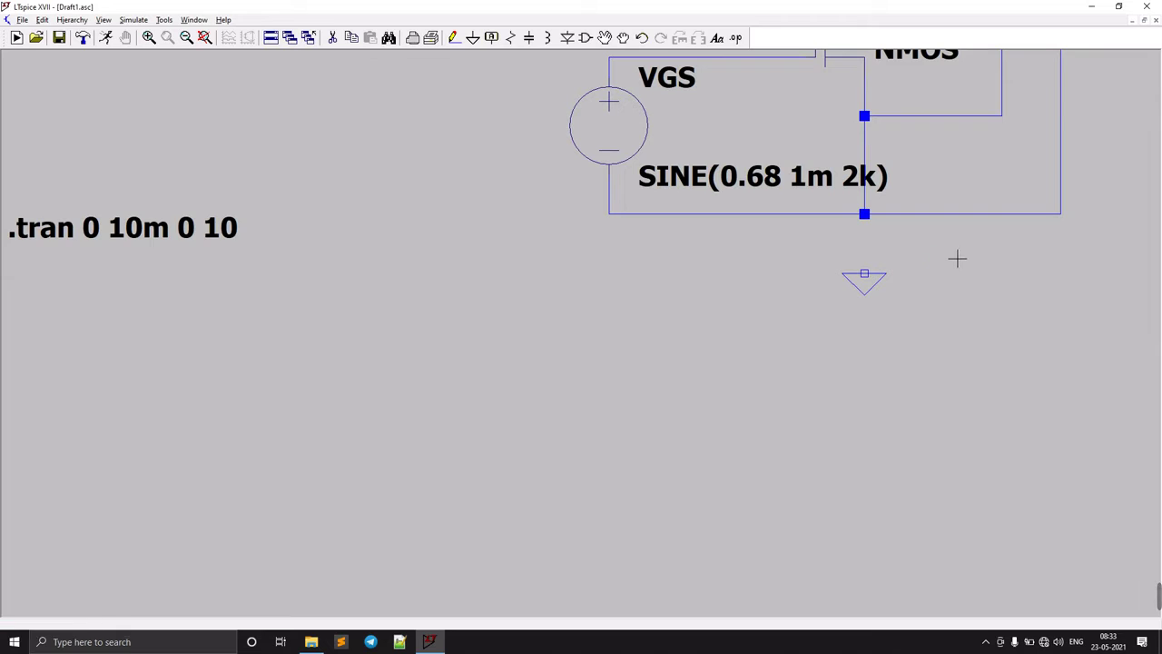
left_click(453, 37)
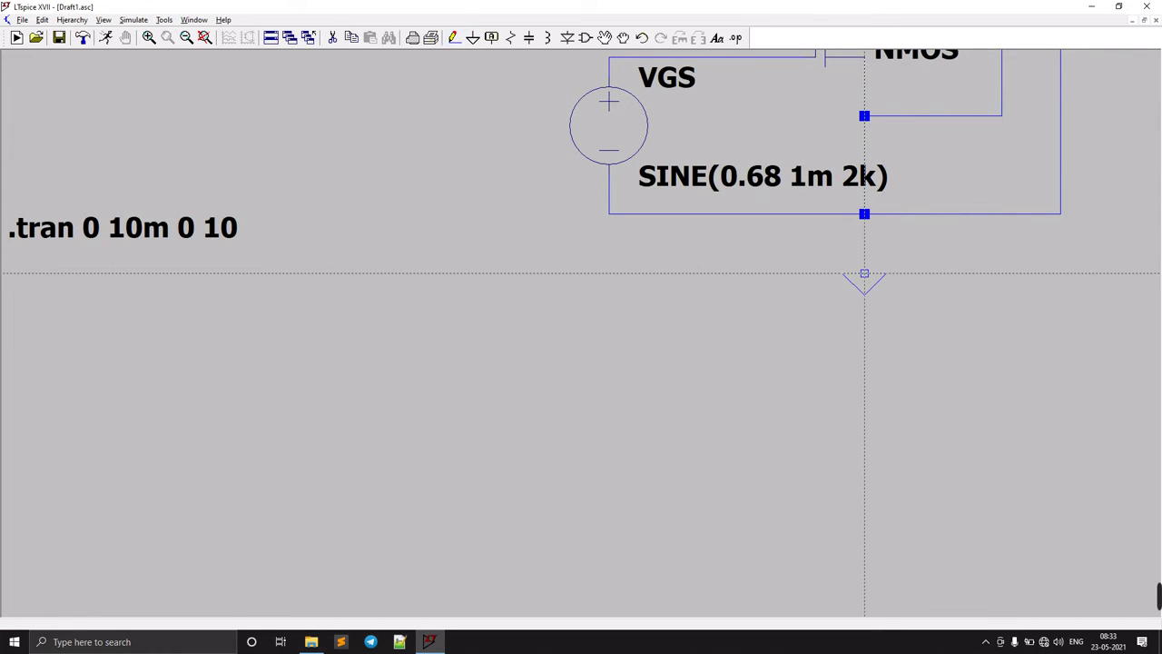
left_click(864, 273)
left_click(864, 213)
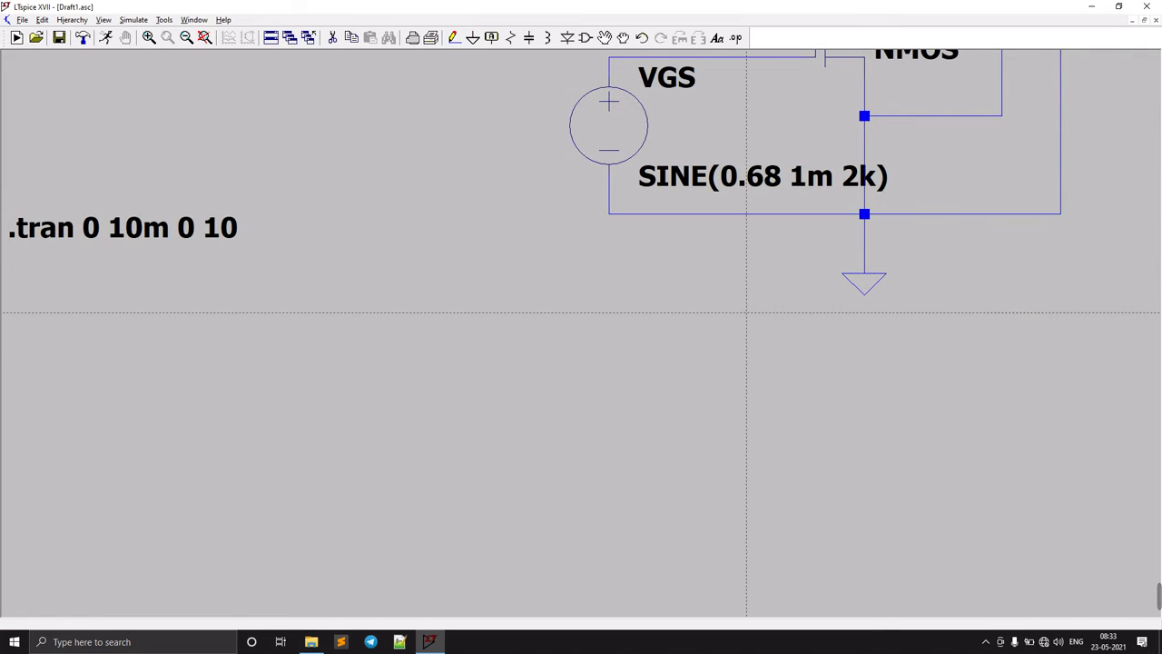
right_click(747, 313)
Run the transient simulation of the grounded circuit
left_click(204, 37)
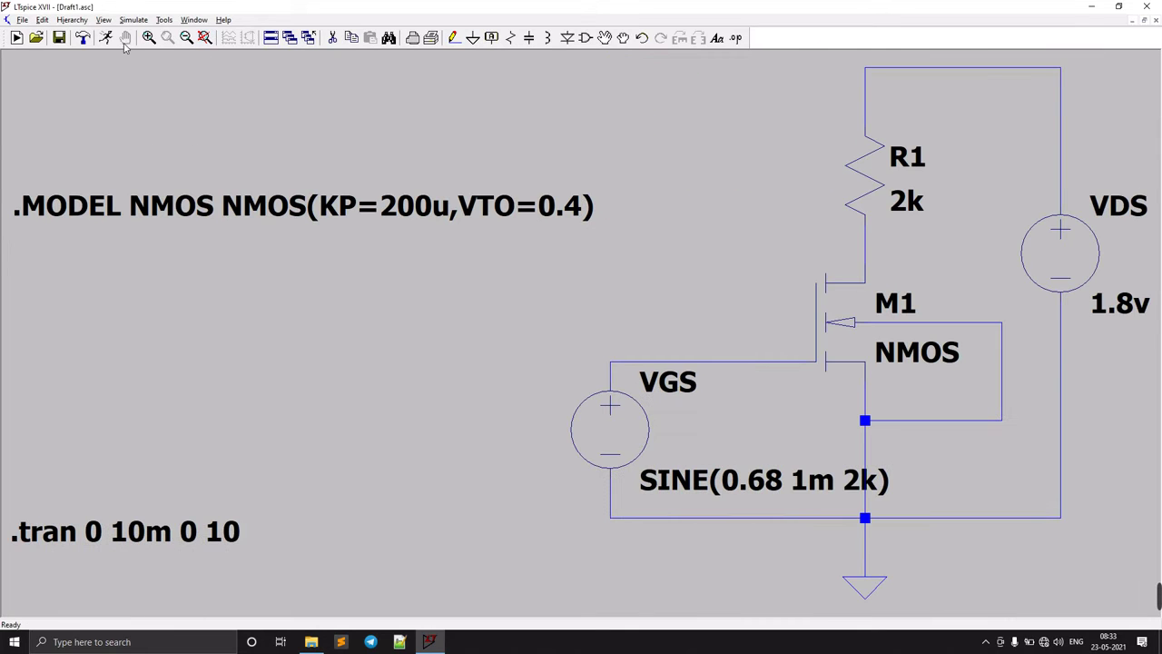
left_click(105, 37)
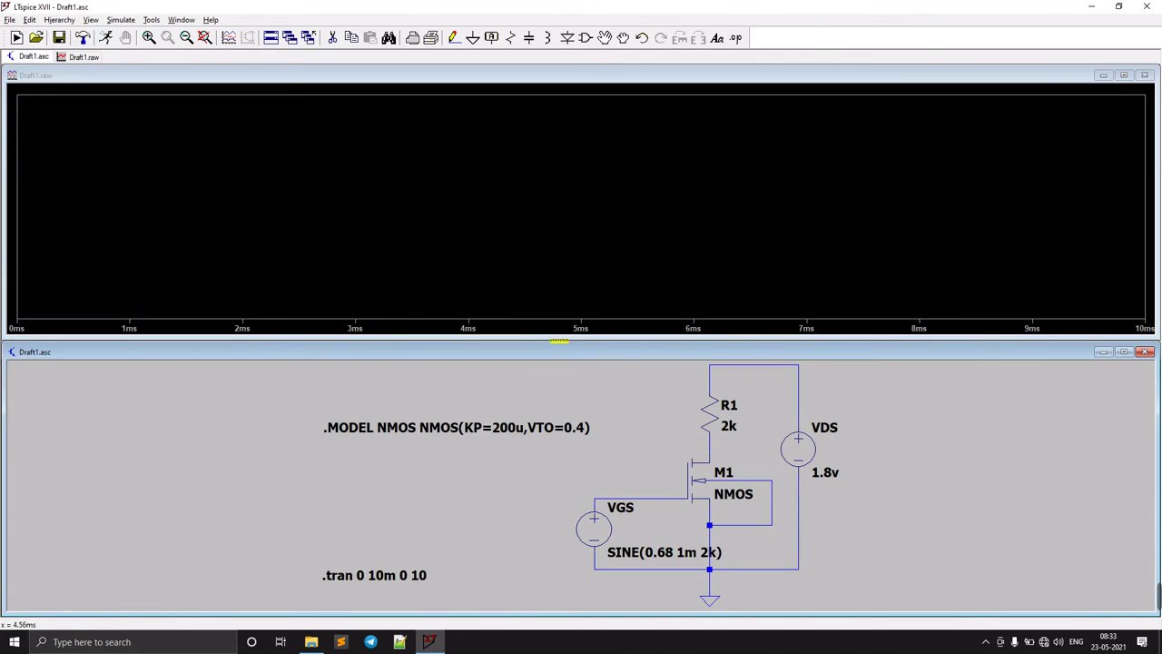
Plot the voltages at M1's gate and at its drain node below R1
left_click(658, 501)
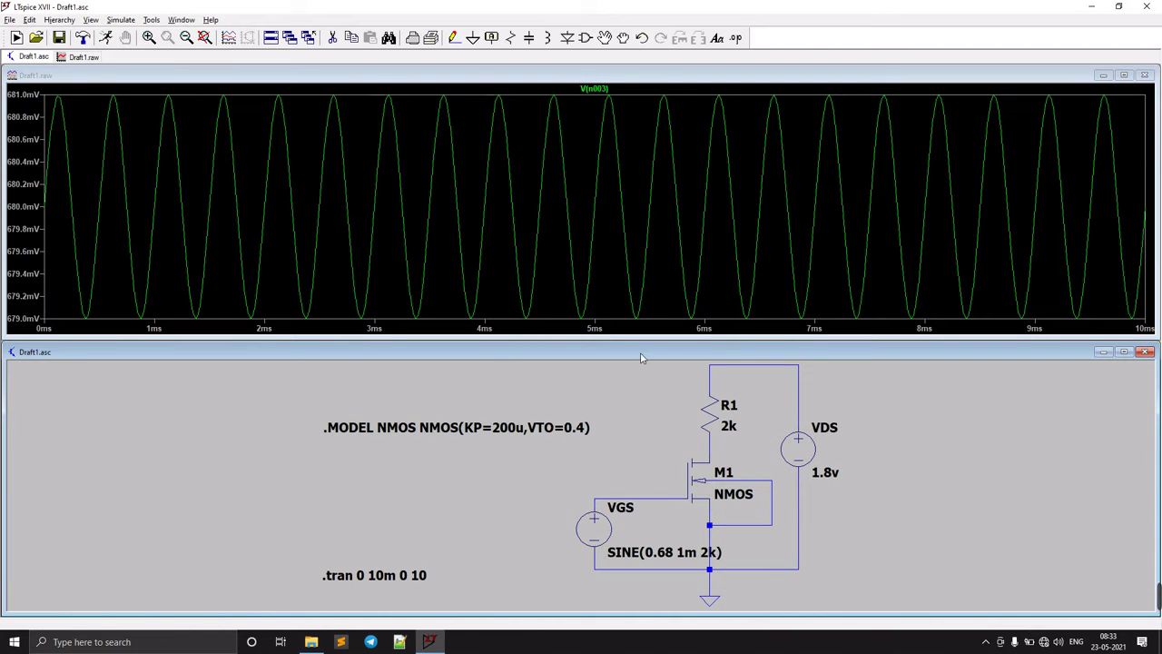
left_click(716, 444)
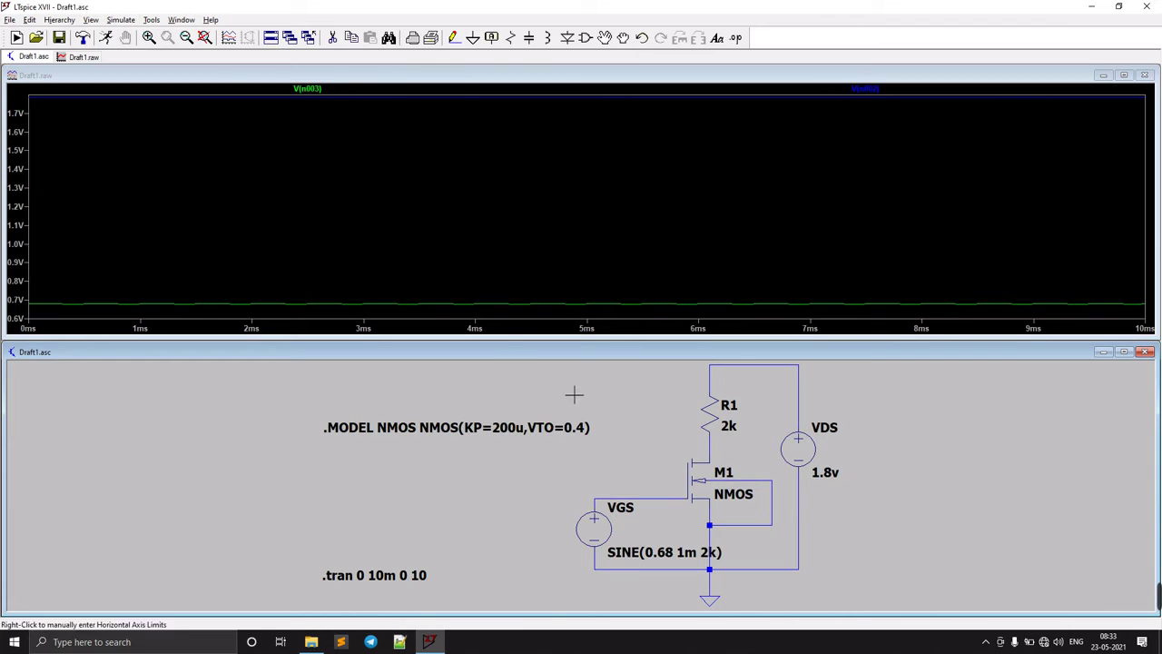
Set transistor M1's length to 1u and width to 100u
right_click(697, 482)
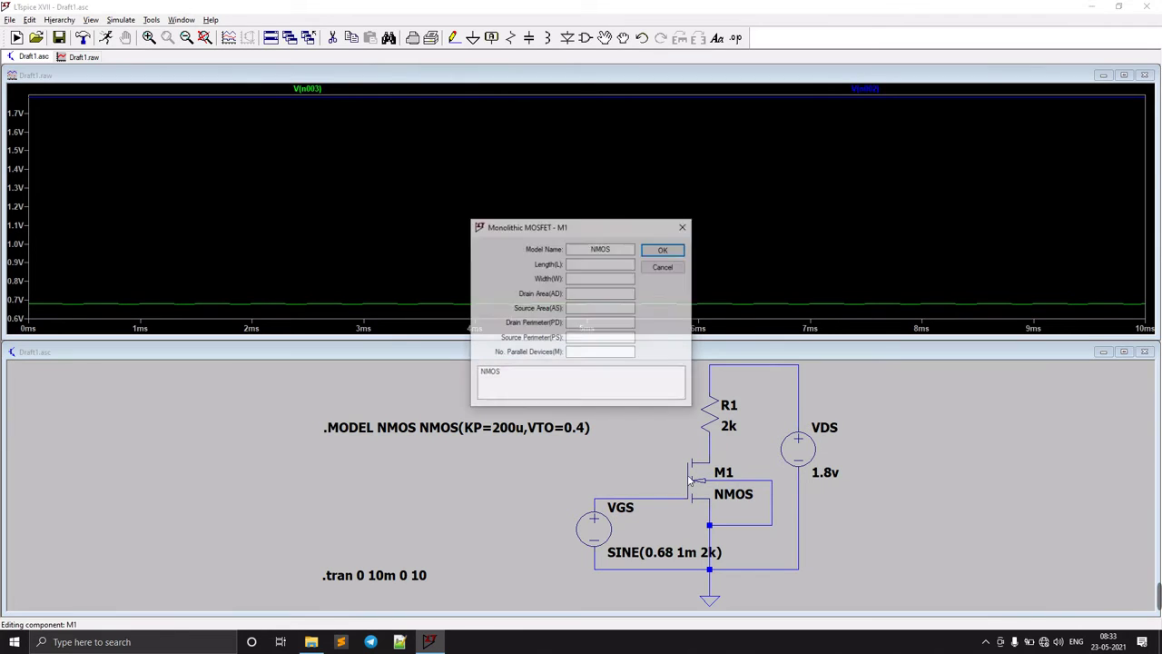
left_click(600, 266)
type("1u")
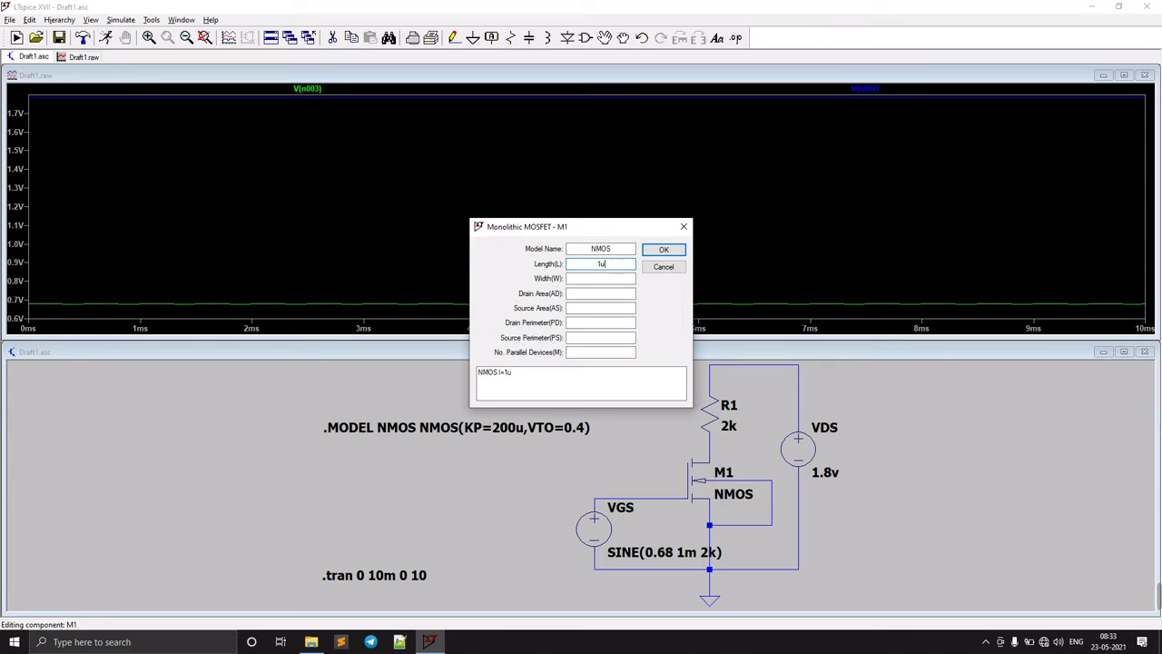
left_click(597, 278)
type("1")
type("0m 0")
key("Return")
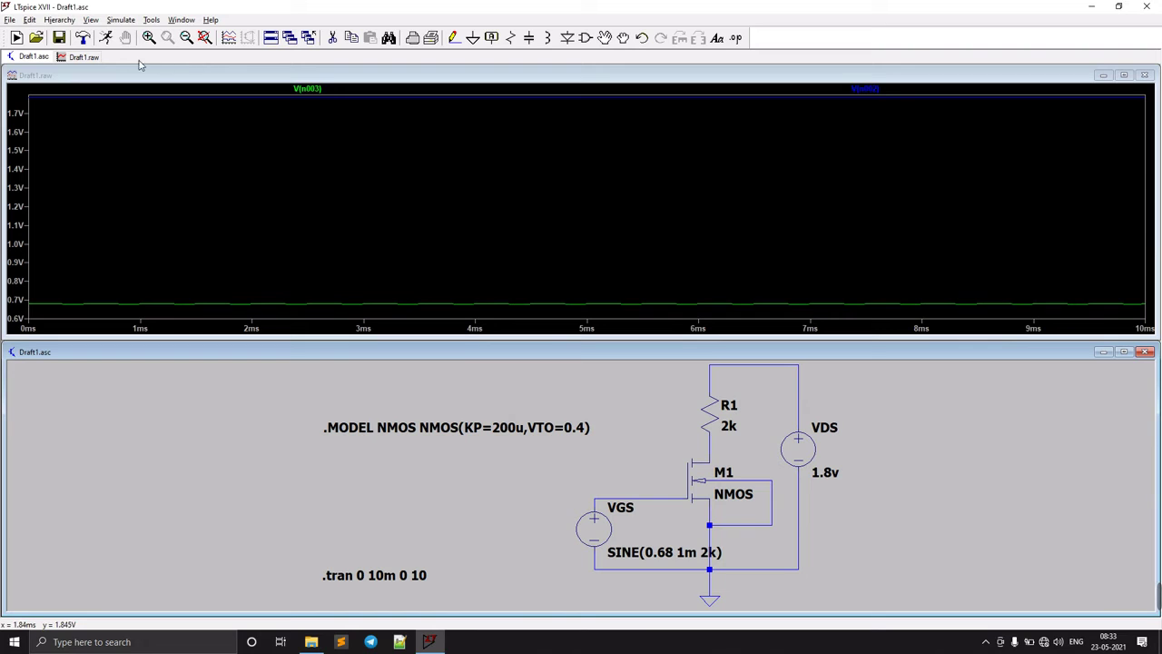
Rerun the transient simulation, then remove the gate voltage trace and the drain voltage trace from the plot
left_click(105, 37)
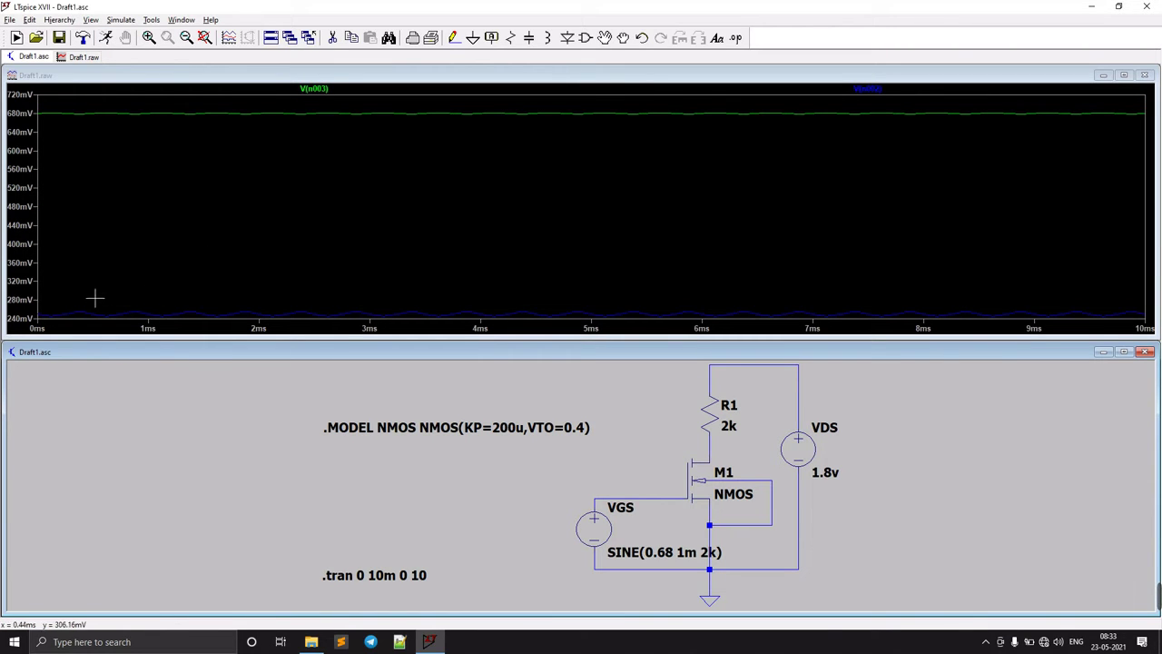
left_click(313, 88)
key("Delete")
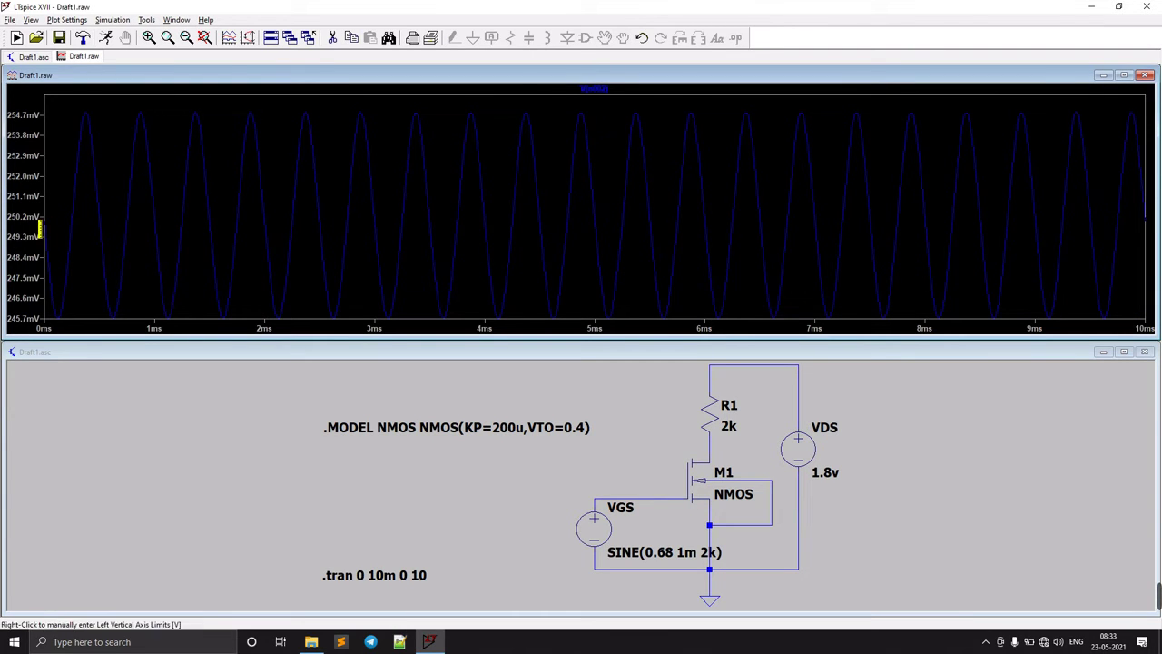
left_click(595, 88)
key("Delete")
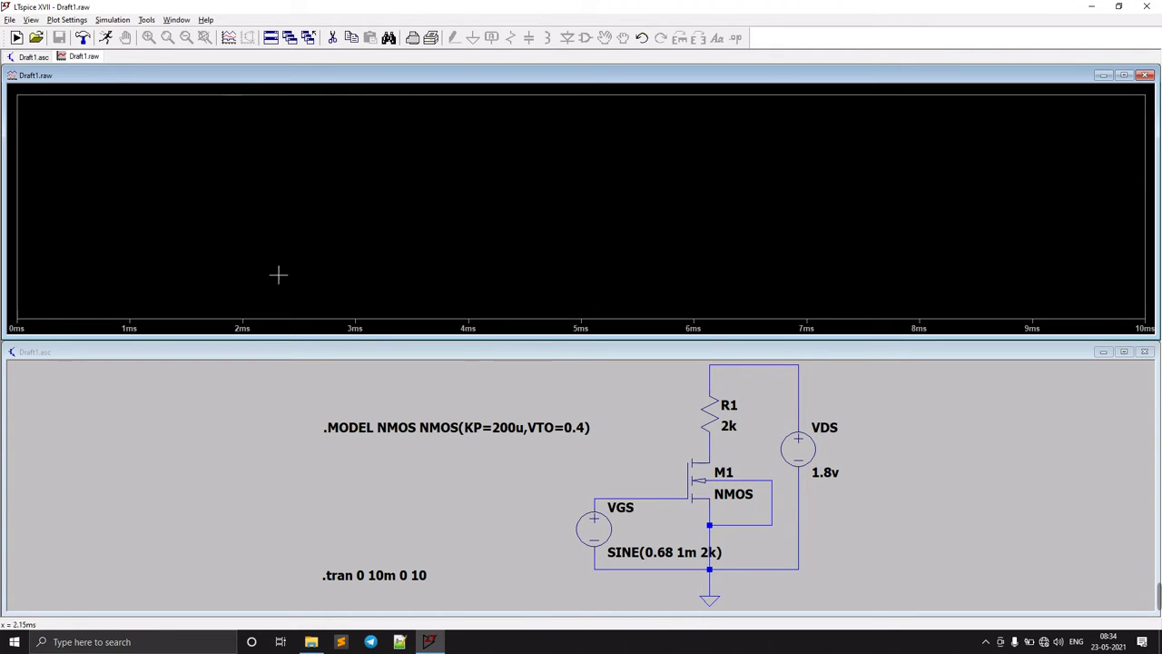
Delete resistor R1 and the wires linking it to the top of VDS
left_click(381, 459)
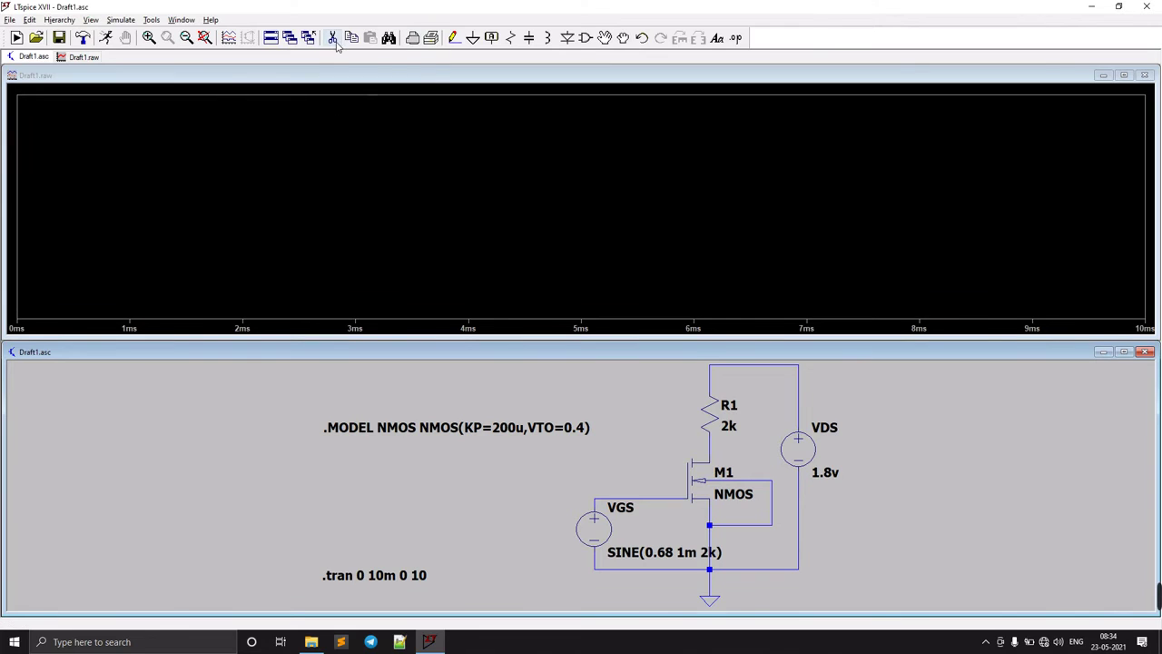
key("Delete")
left_click(721, 423)
left_click(715, 383)
left_click(731, 376)
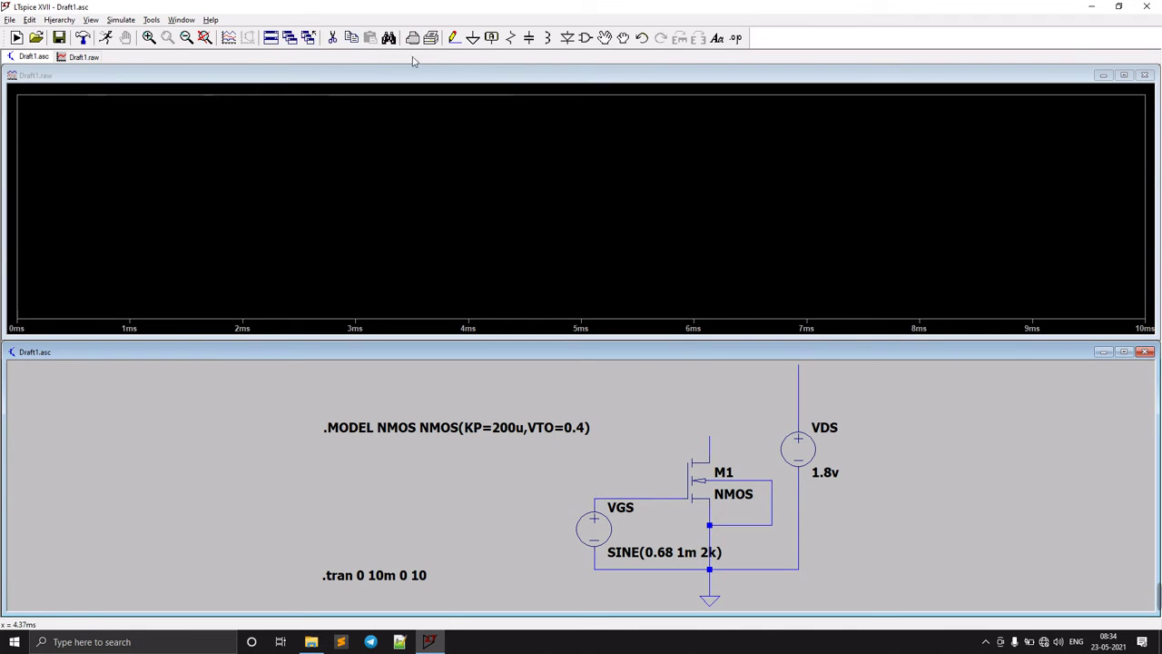
Duplicate M1 with its body-to-source wiring and place the copy directly above, joined to M1's drain
left_click(351, 37)
left_click_drag(675, 429, 780, 543)
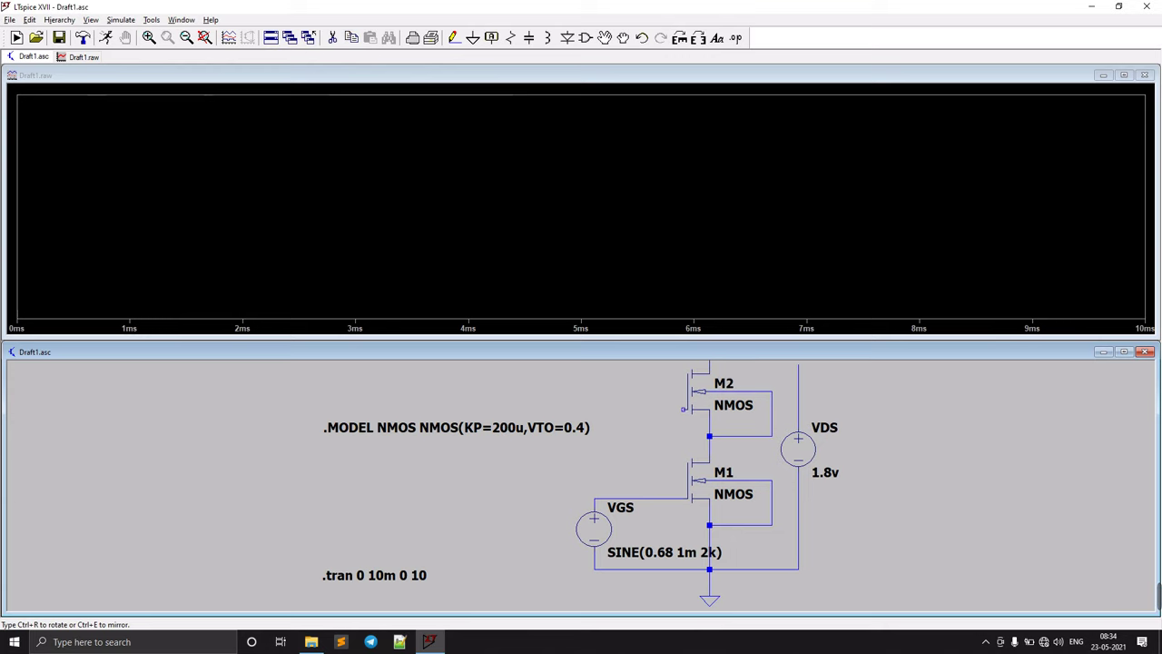
left_click(732, 397)
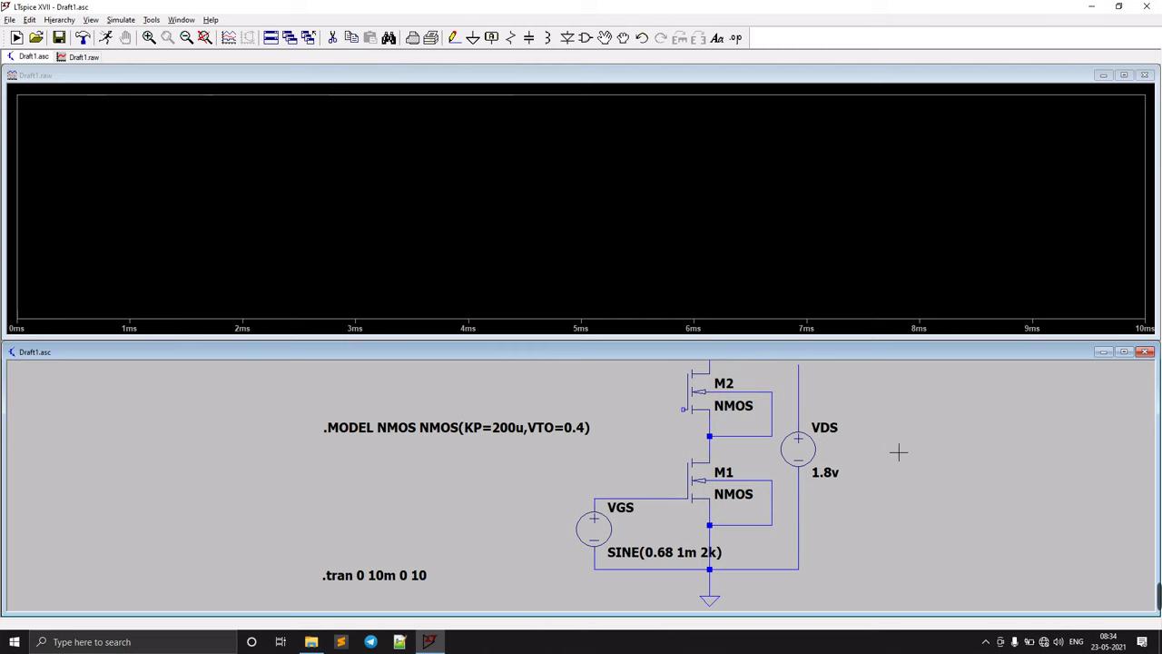
Wire M2's gate around to its own drain to make it a diode-connected load
left_click_drag(892, 447, 861, 475)
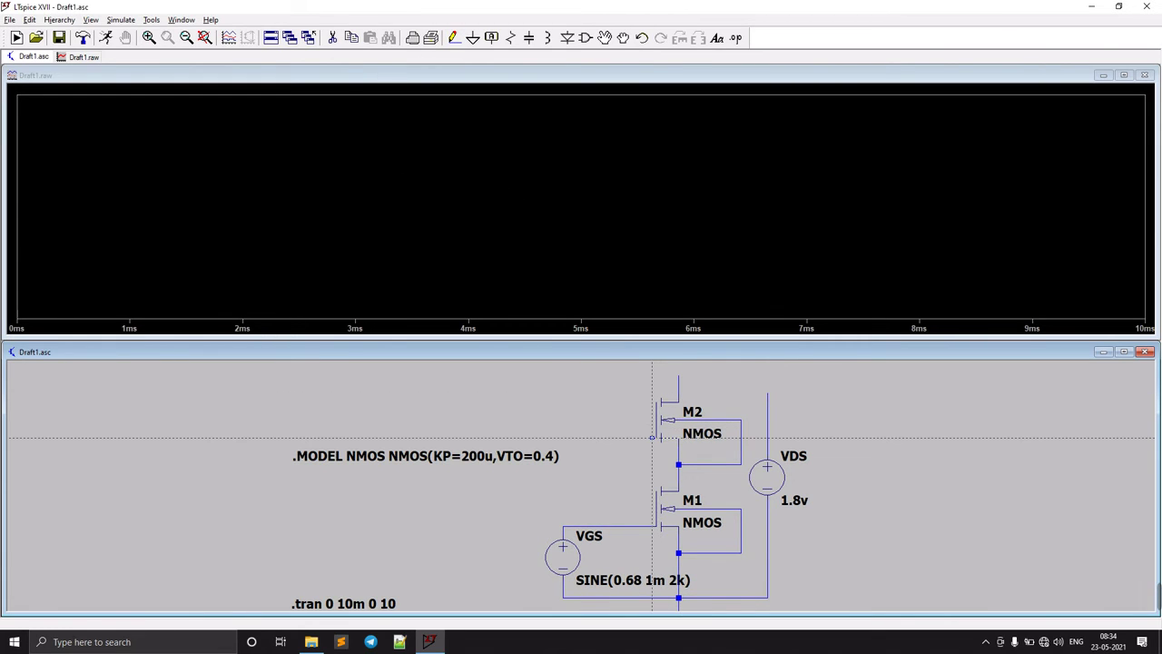
left_click(651, 437)
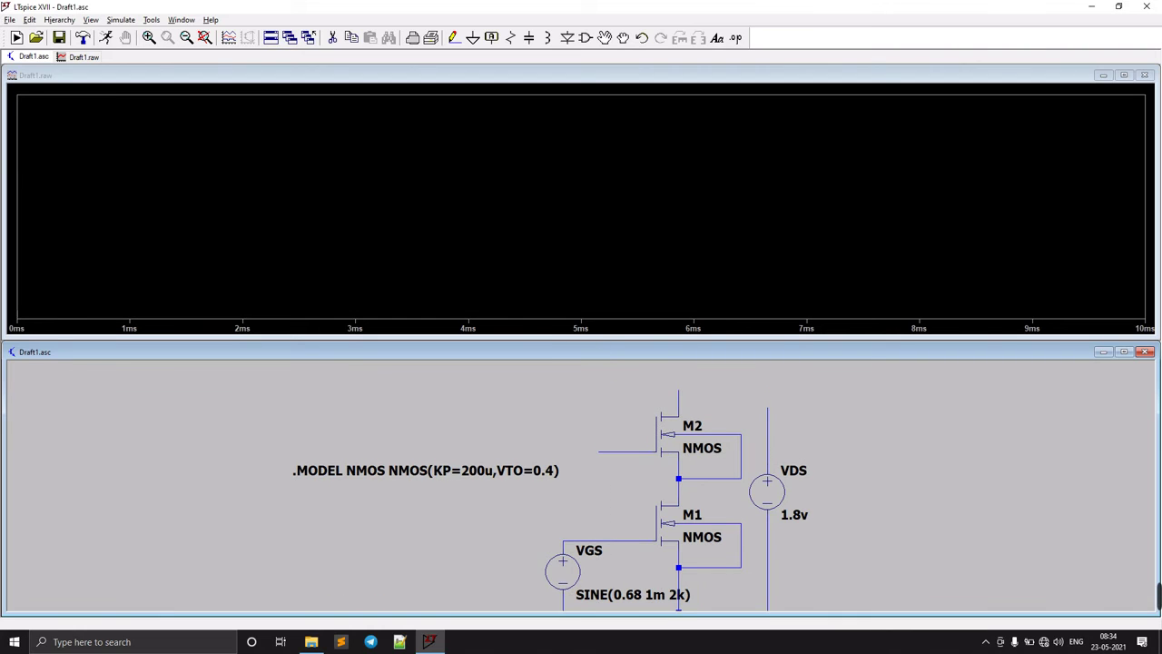
left_click(599, 390)
left_click(678, 391)
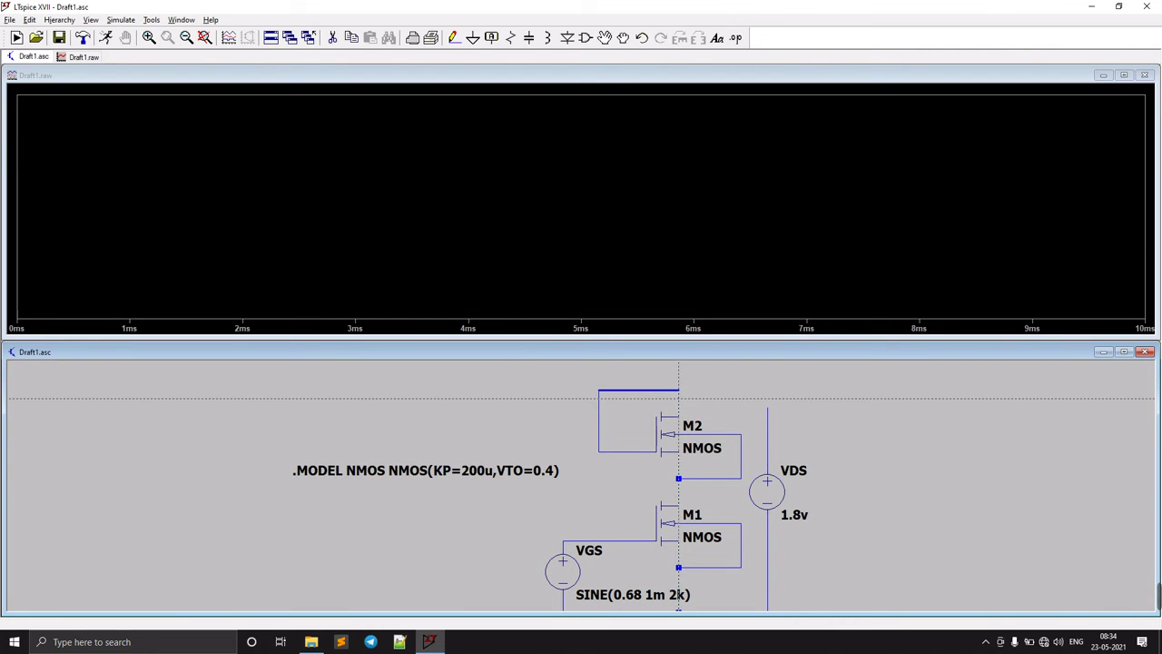
right_click(686, 403)
key("F3")
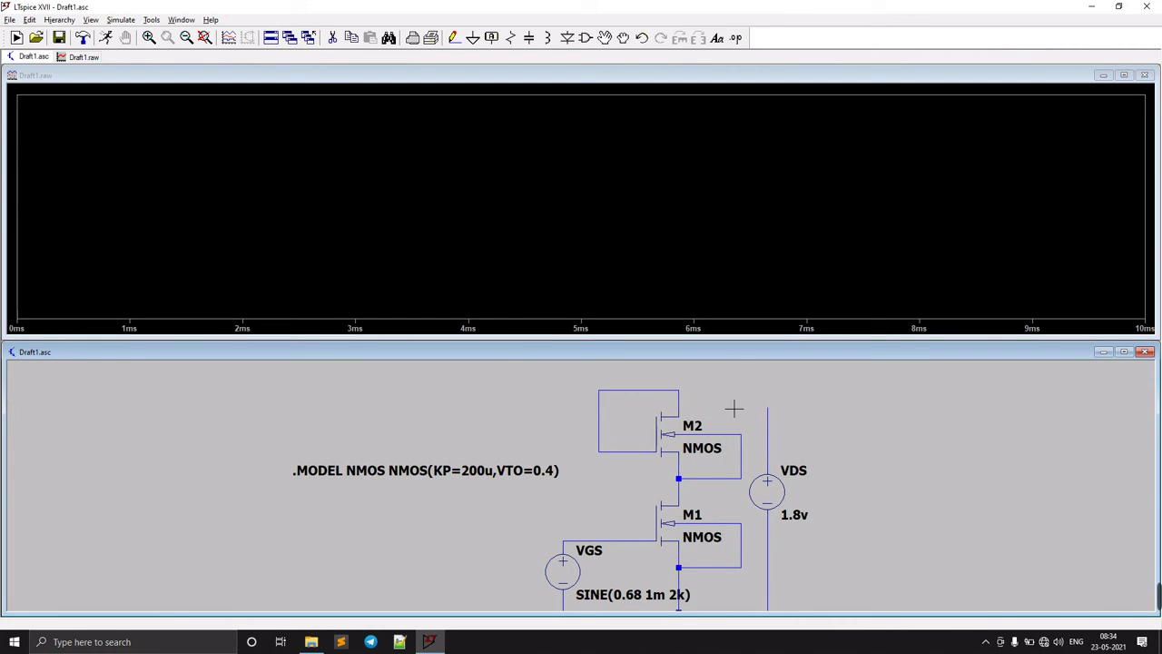
Remove the wire joining M2's body to its source and connect M2's body to M1's body line instead
left_click(332, 37)
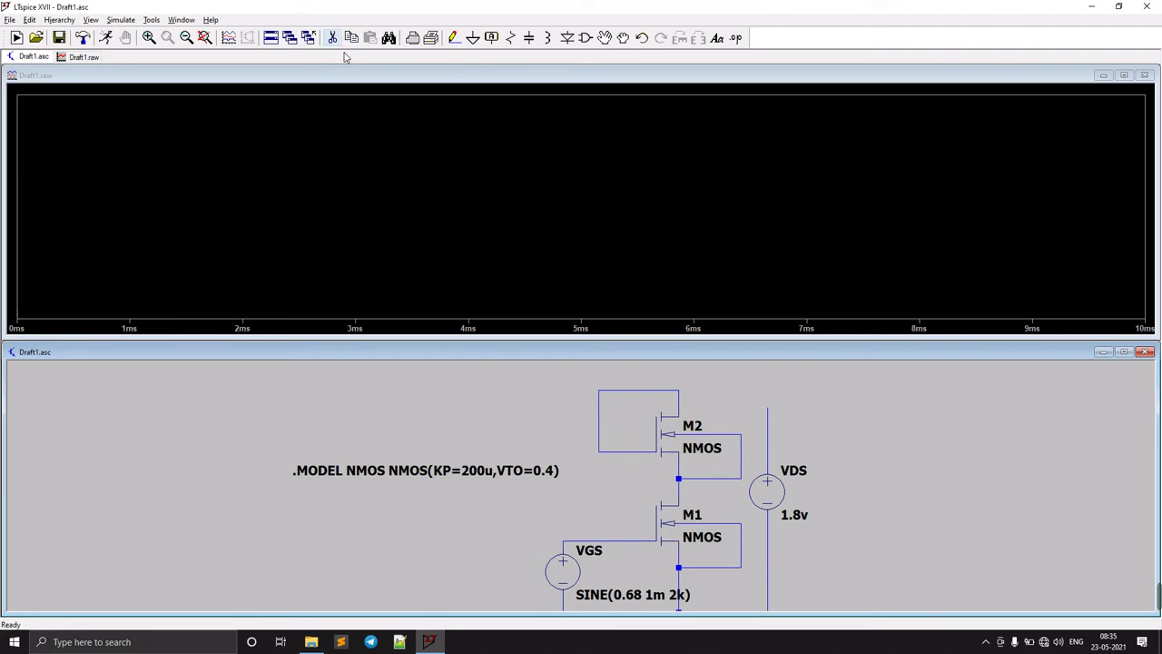
left_click(724, 478)
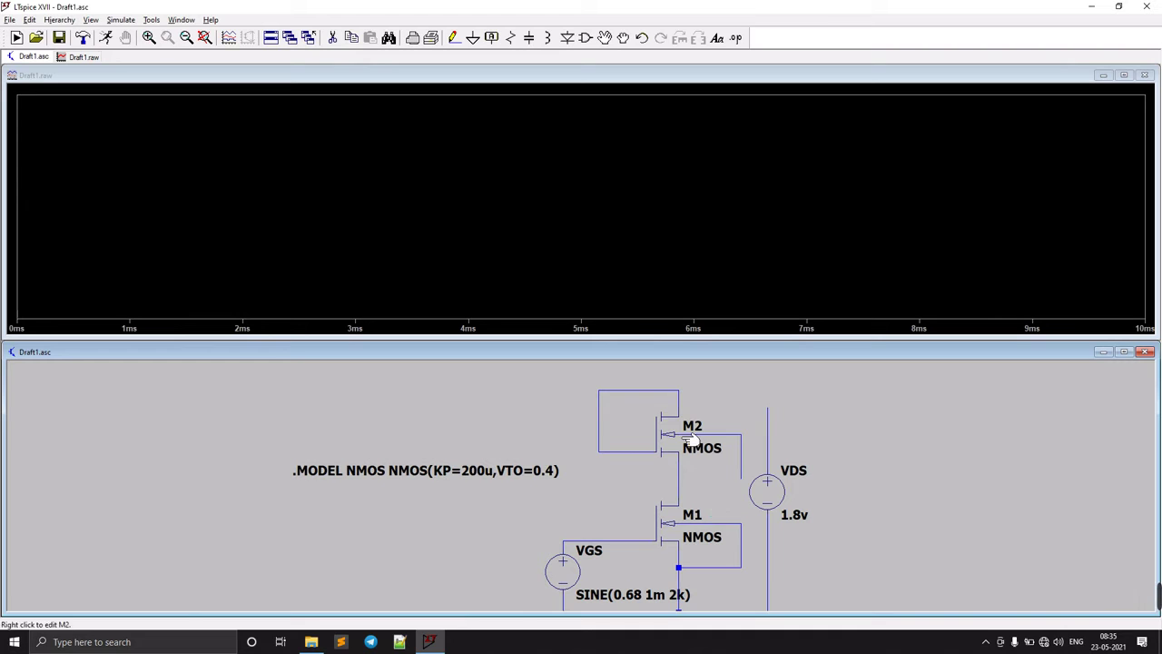
left_click(455, 38)
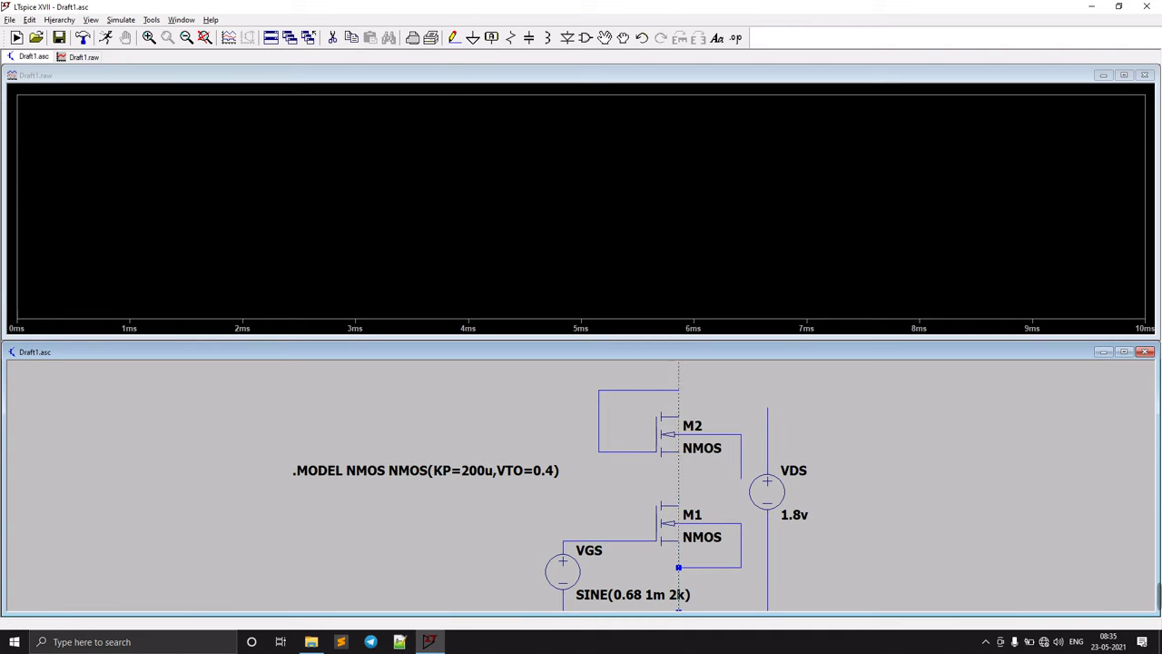
left_click(741, 478)
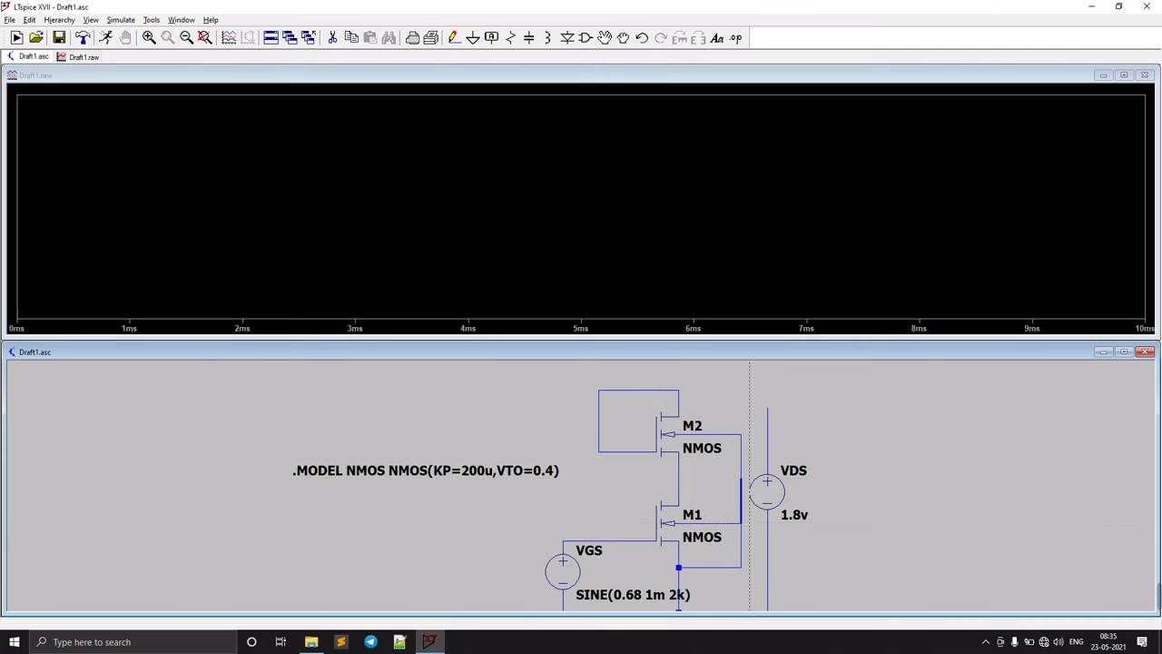
left_click(740, 524)
key("Escape")
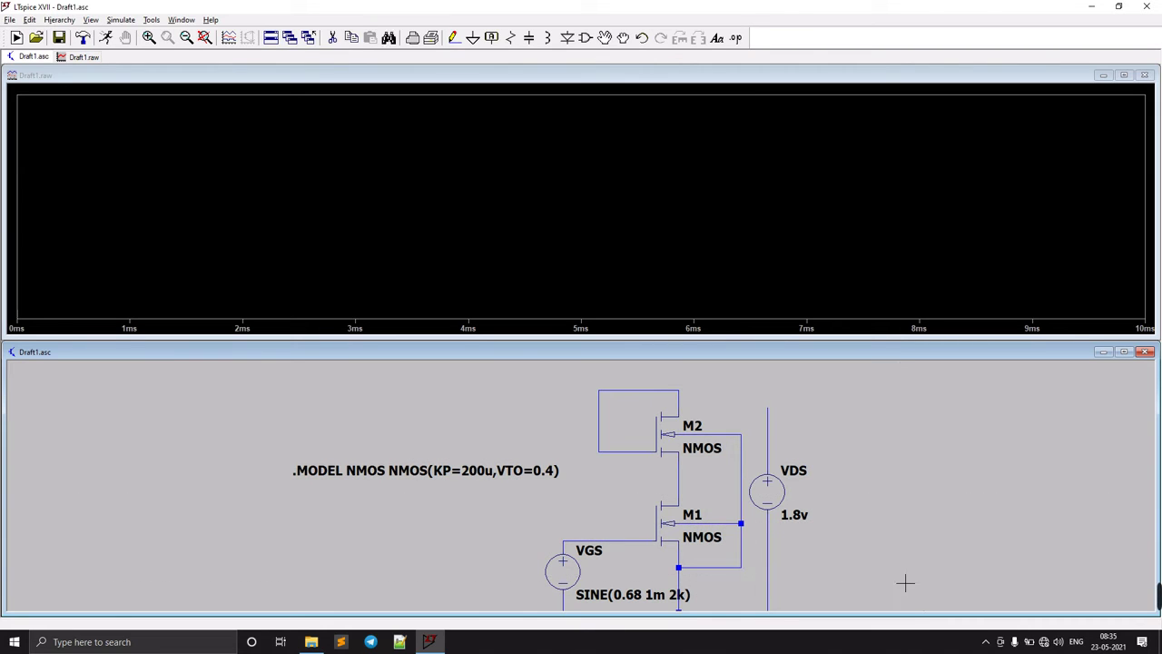
Wire M2's drain across to the positive terminal of VDS
mouse_move(871, 553)
left_mouse_down()
mouse_move(863, 511)
mouse_move(858, 550)
left_mouse_up()
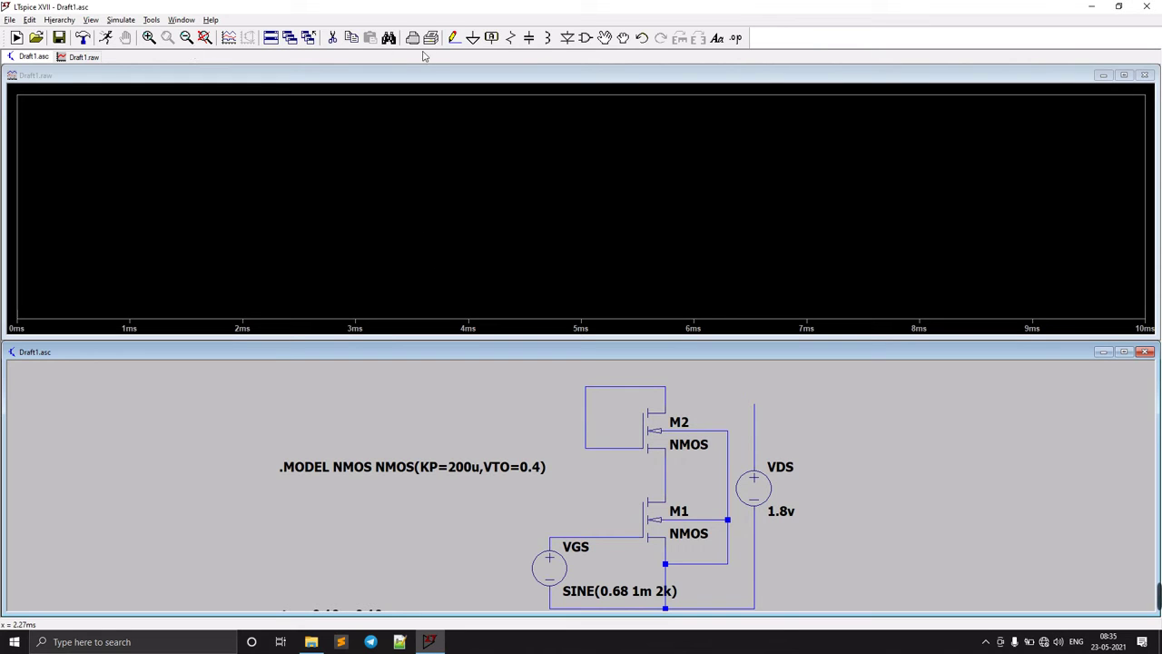
left_click(453, 38)
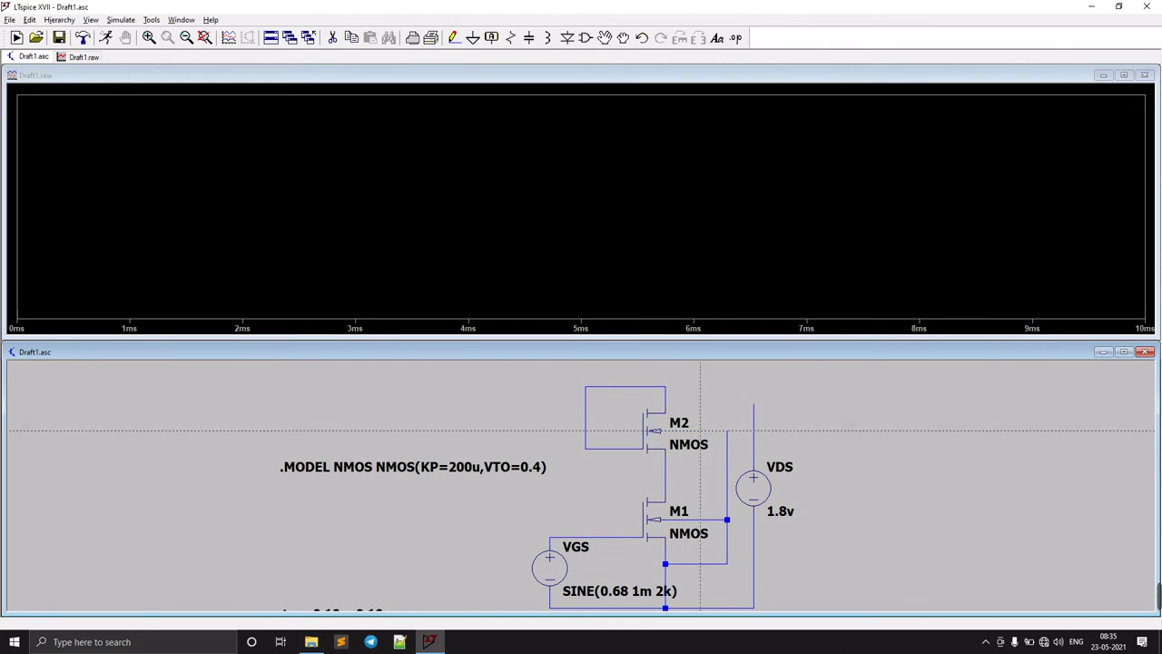
left_click(753, 387)
left_click(754, 607)
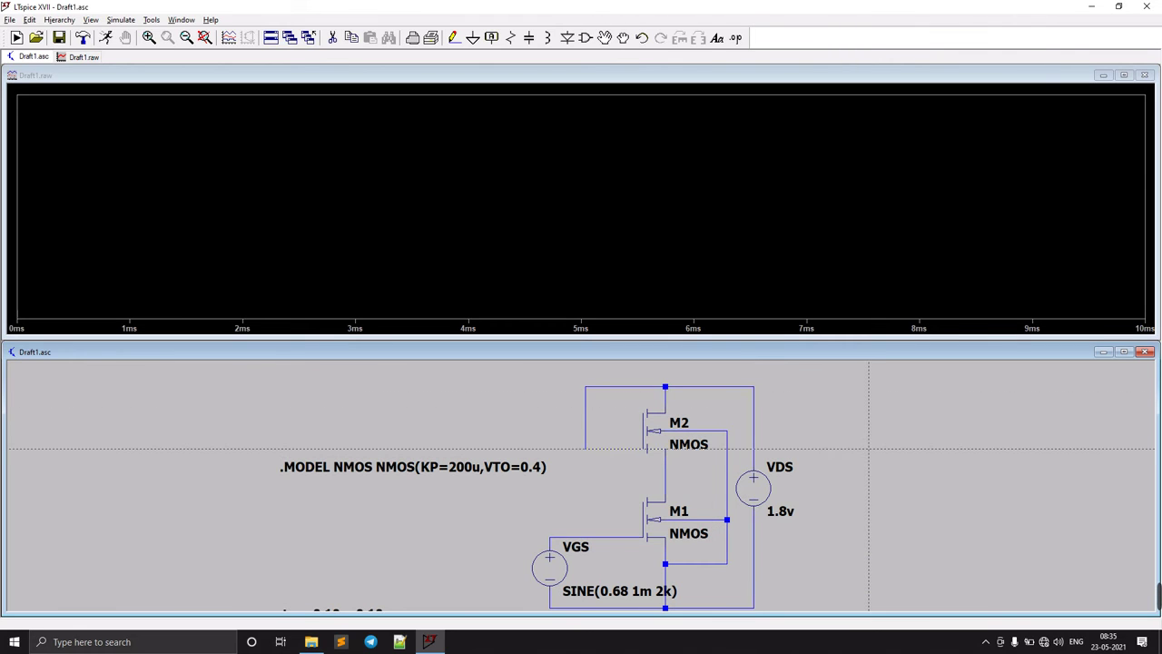
right_click(873, 454)
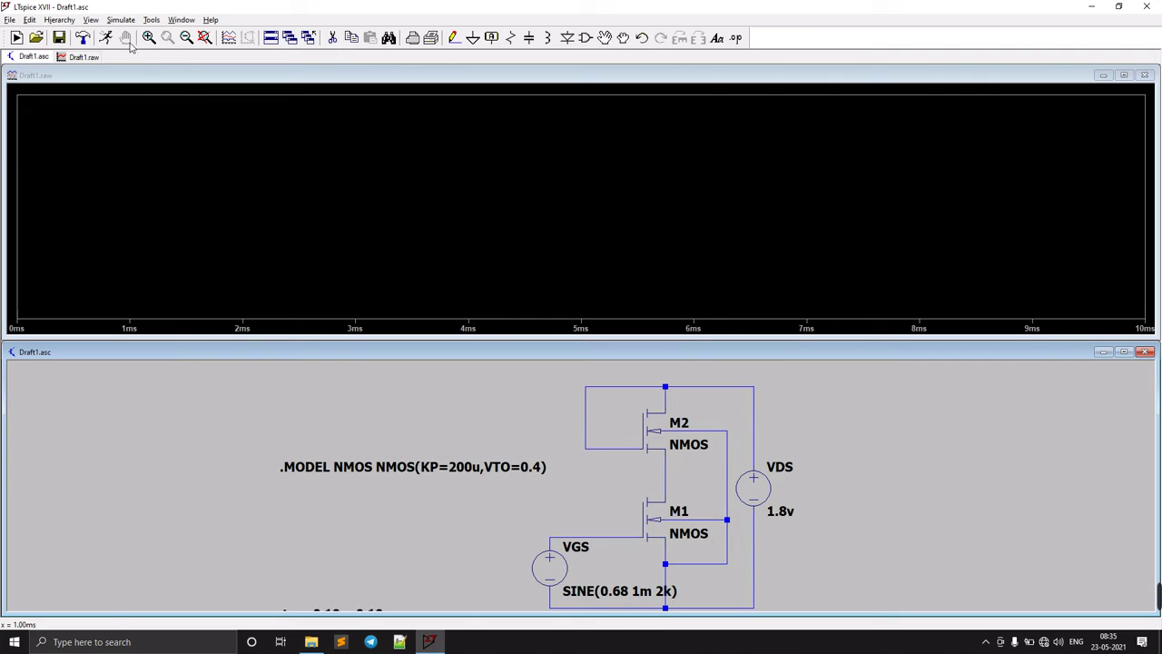
Run the transient simulation and plot the output voltage at the node between M2 and M1
left_click(204, 37)
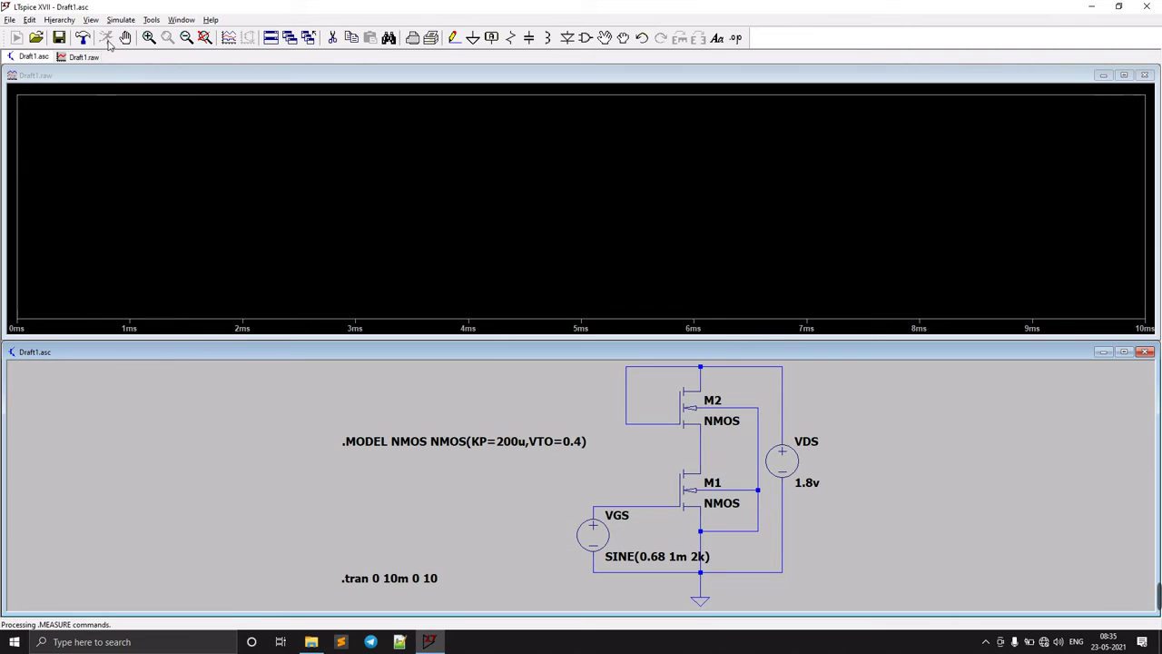
left_click(704, 450)
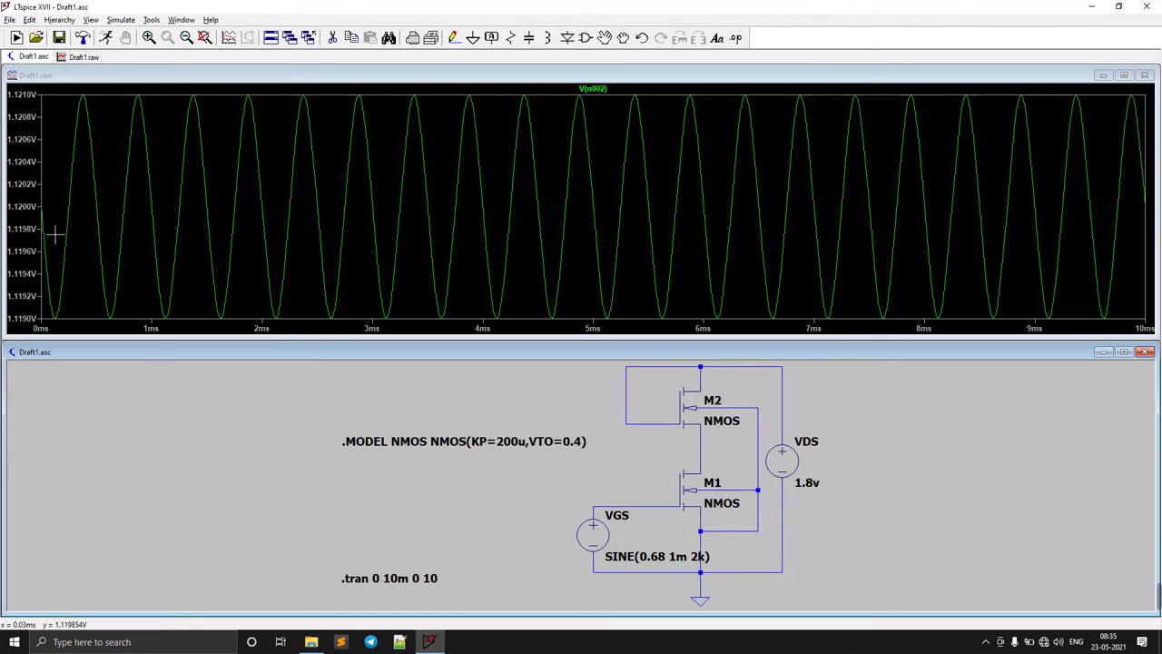
Set load transistor M2's width to 10u and rerun the transient simulation
right_click(695, 416)
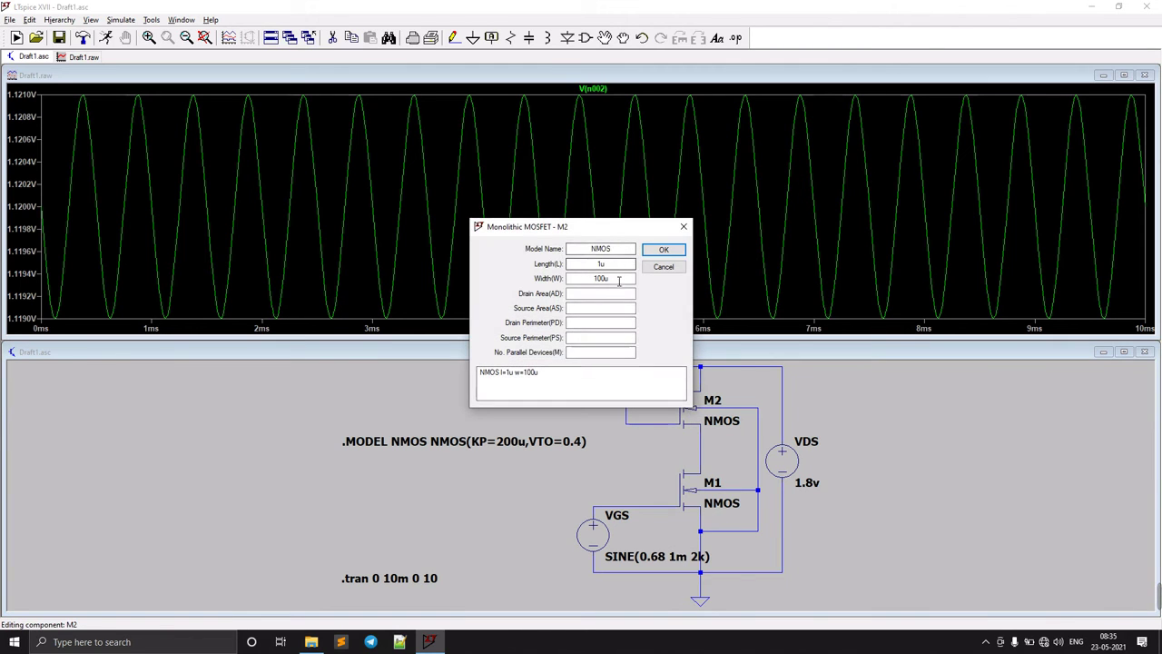
left_click(612, 283)
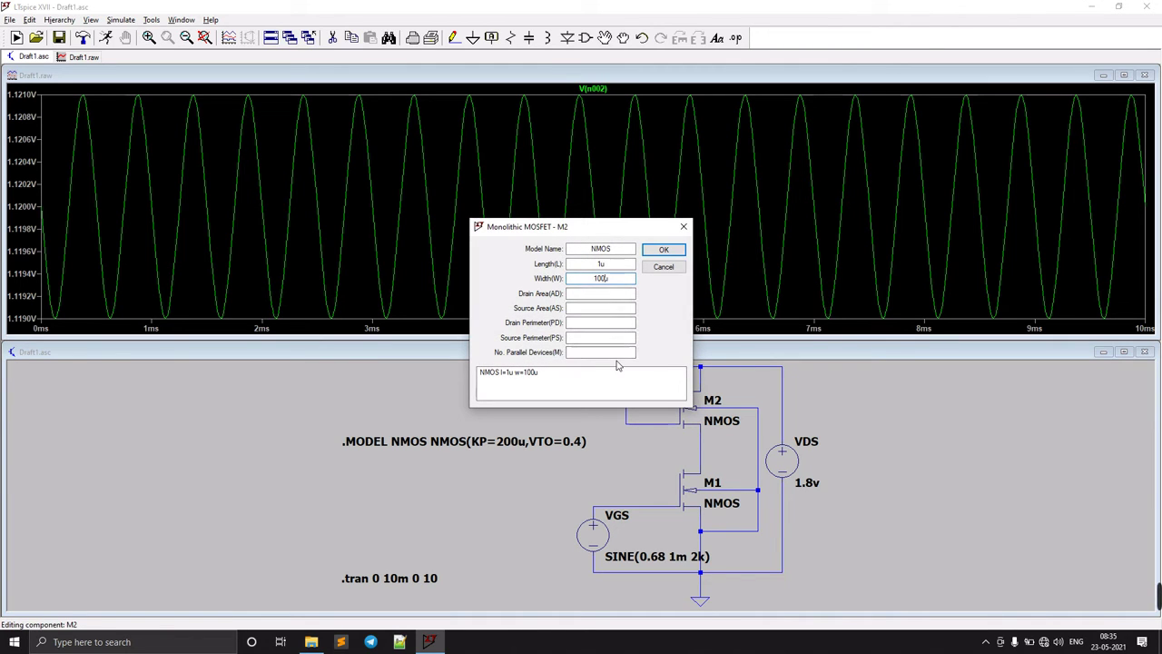
key("Left")
key("BackSpace")
key("Return")
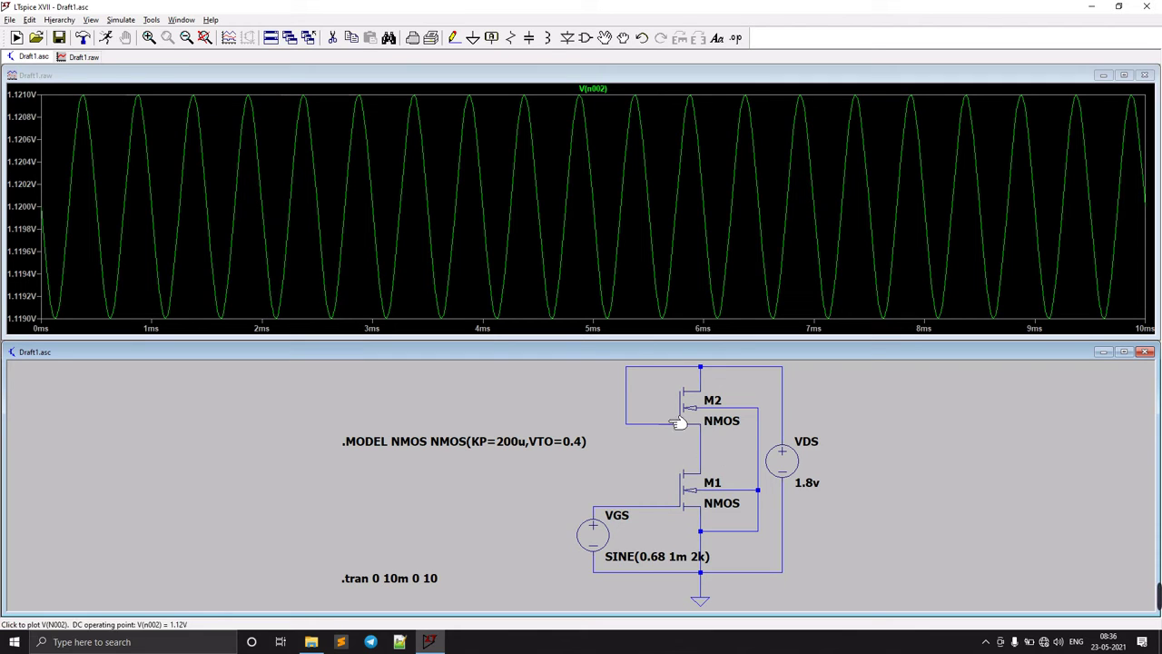
left_click(105, 37)
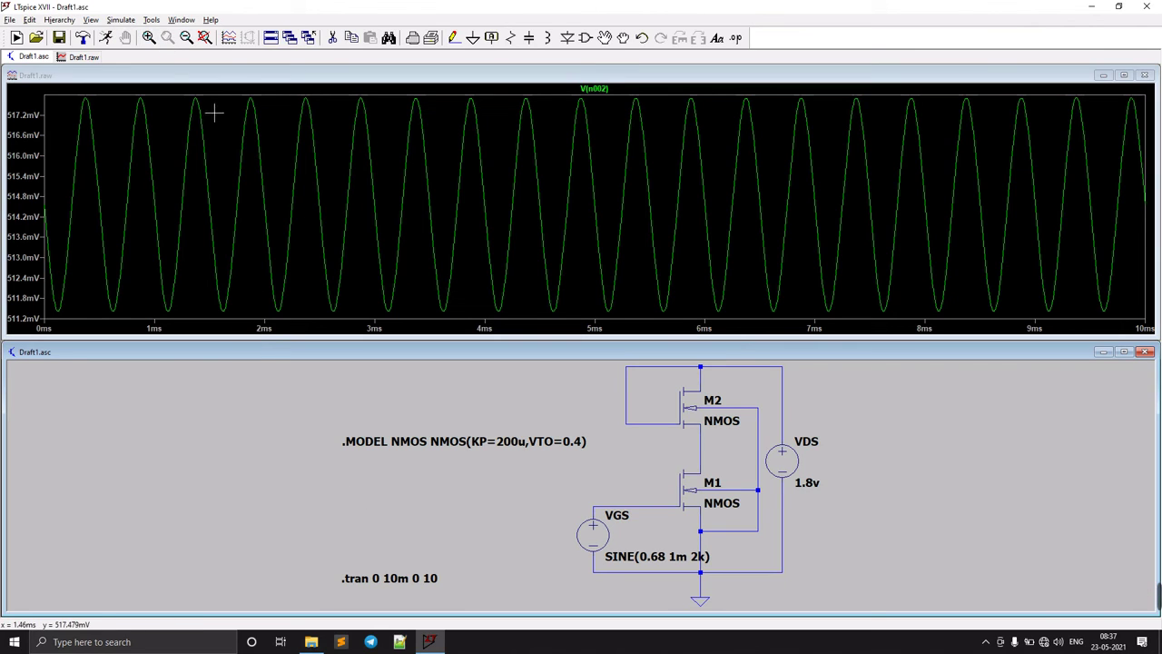
Set up a linear DC sweep of VGS from 0 to 2 in 0.1 increments and place its directive above the transient directive
left_click(121, 19)
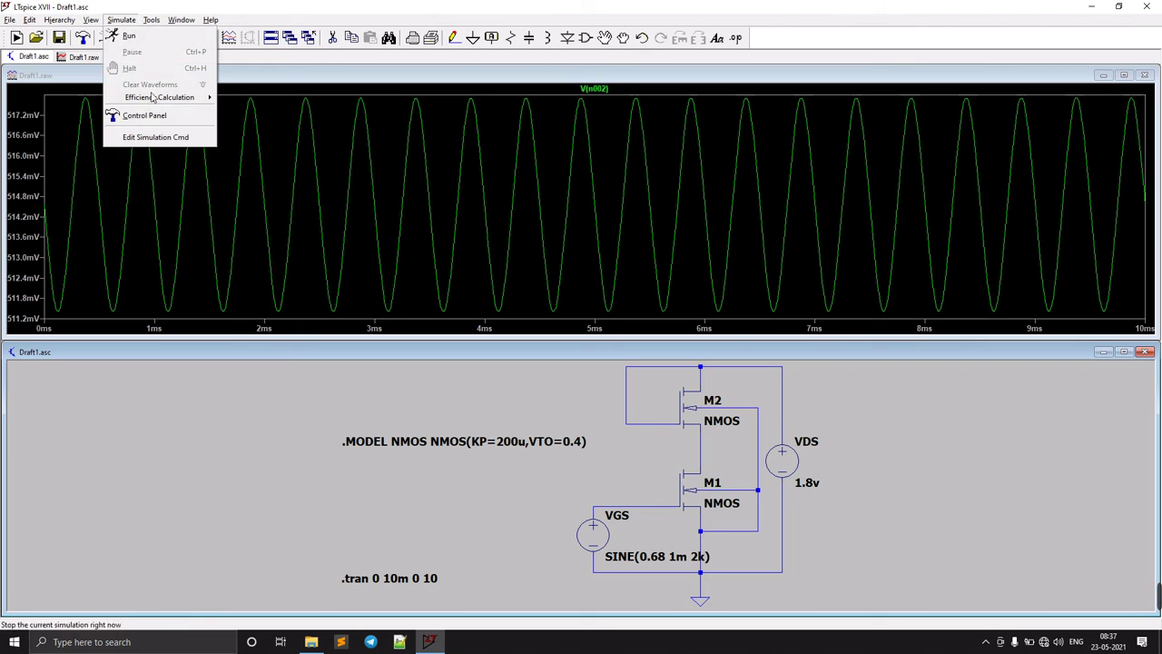
left_click(141, 138)
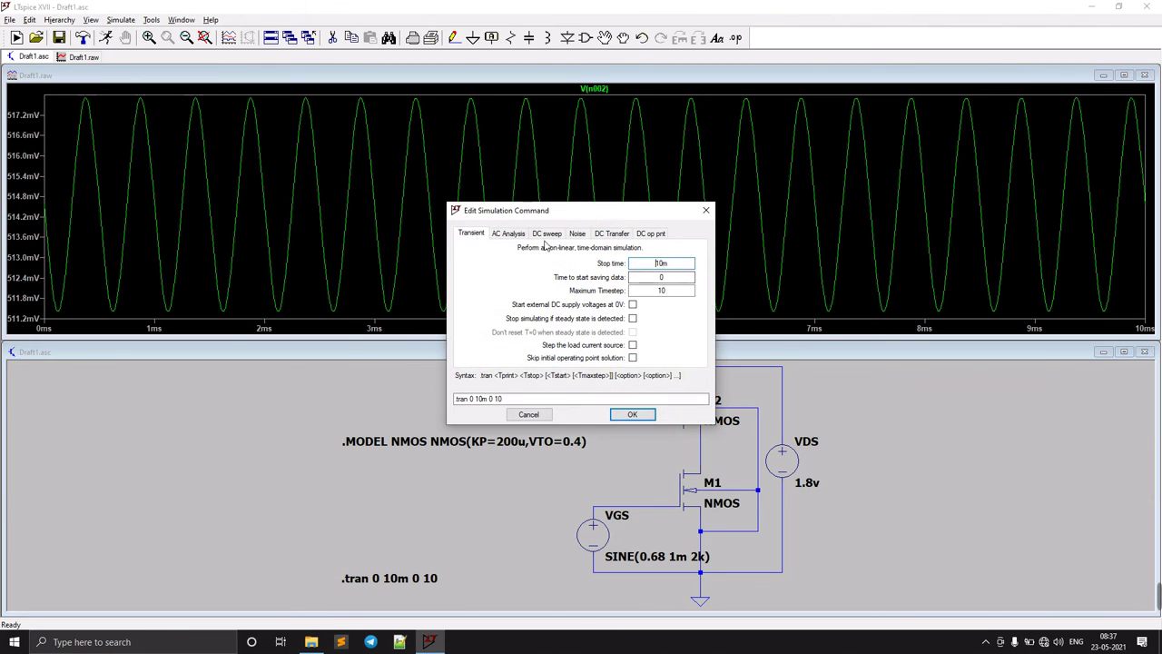
left_click(547, 233)
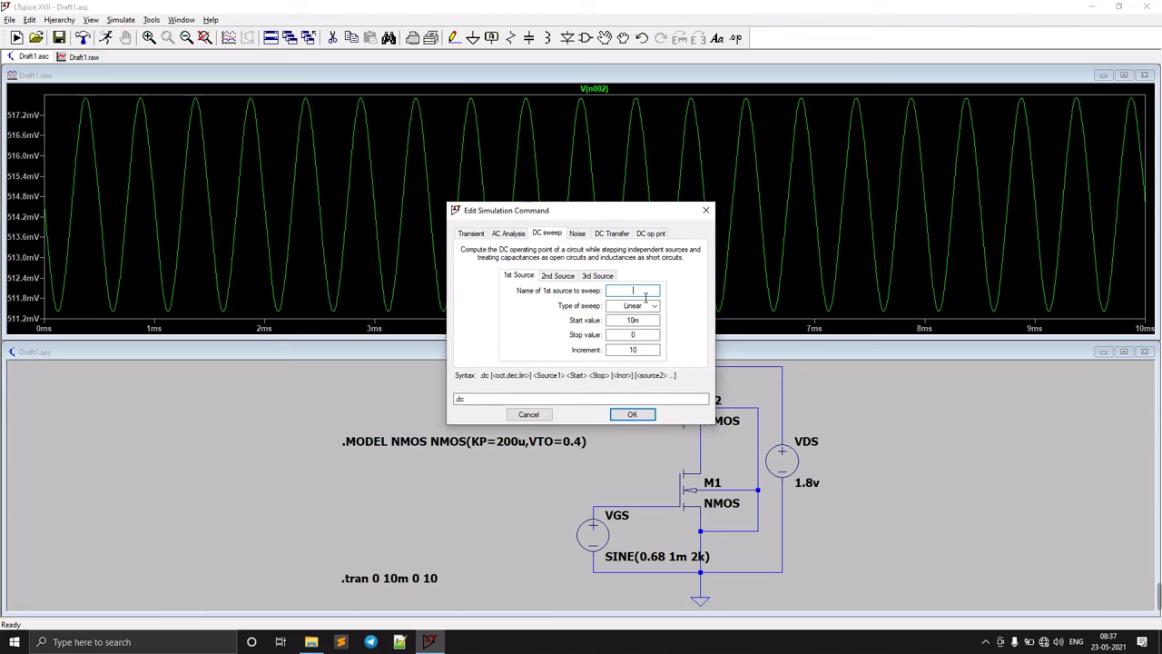
type("VGS")
double_click(647, 326)
key("BackSpace")
left_click(650, 338)
left_click(652, 352)
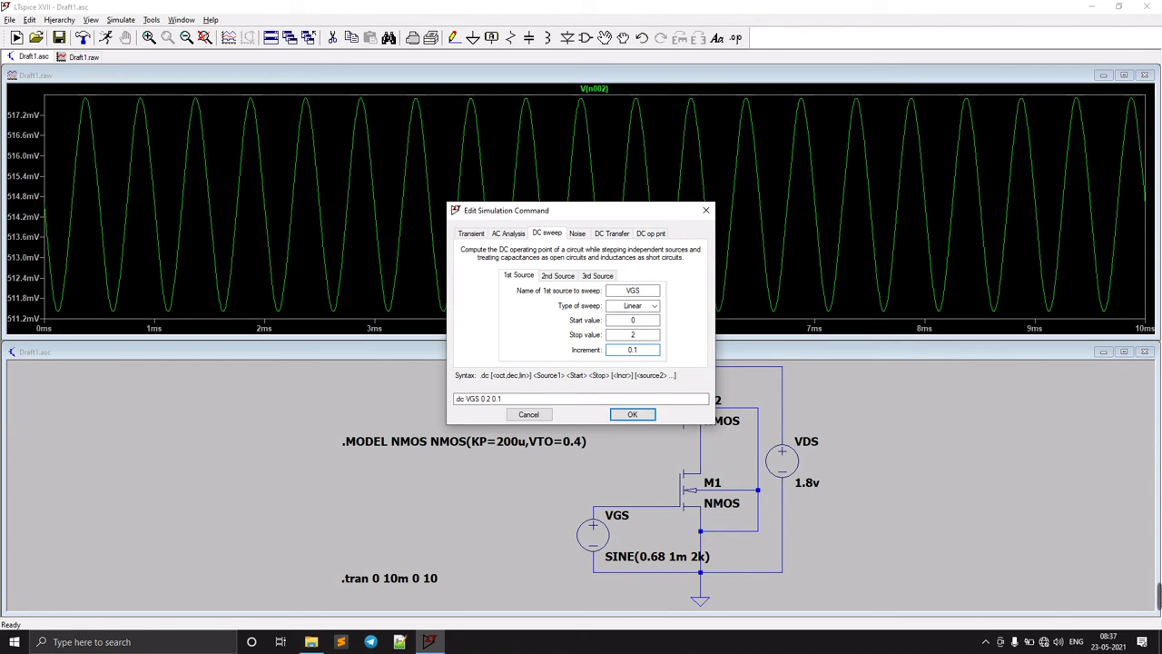
left_click(632, 414)
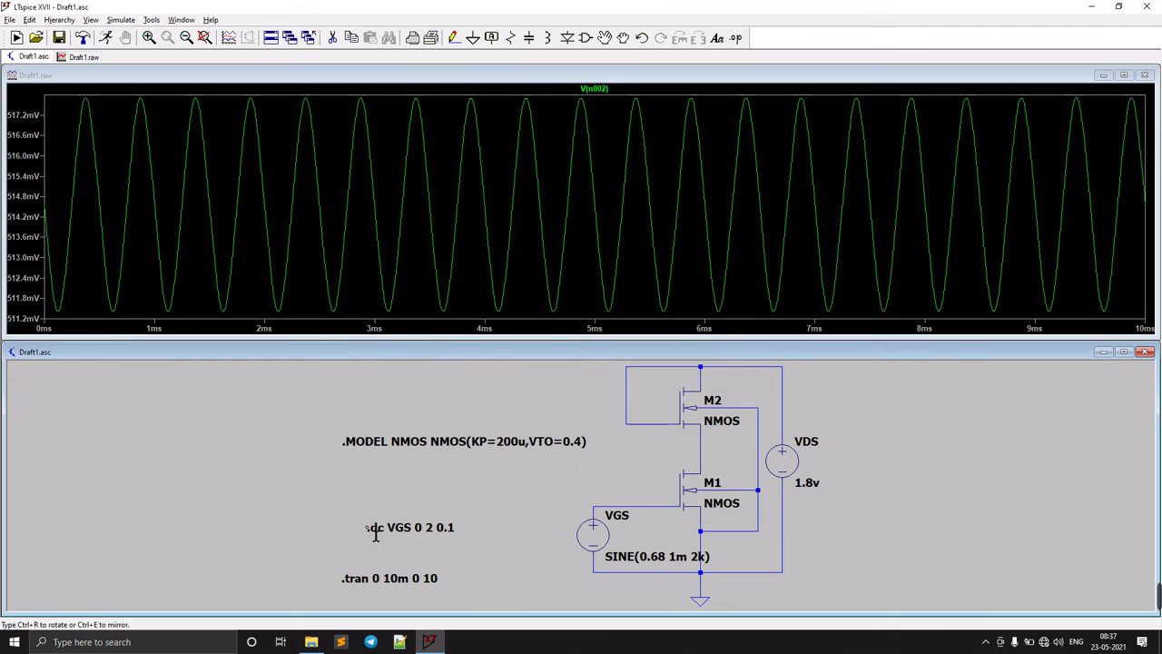
left_click(354, 560)
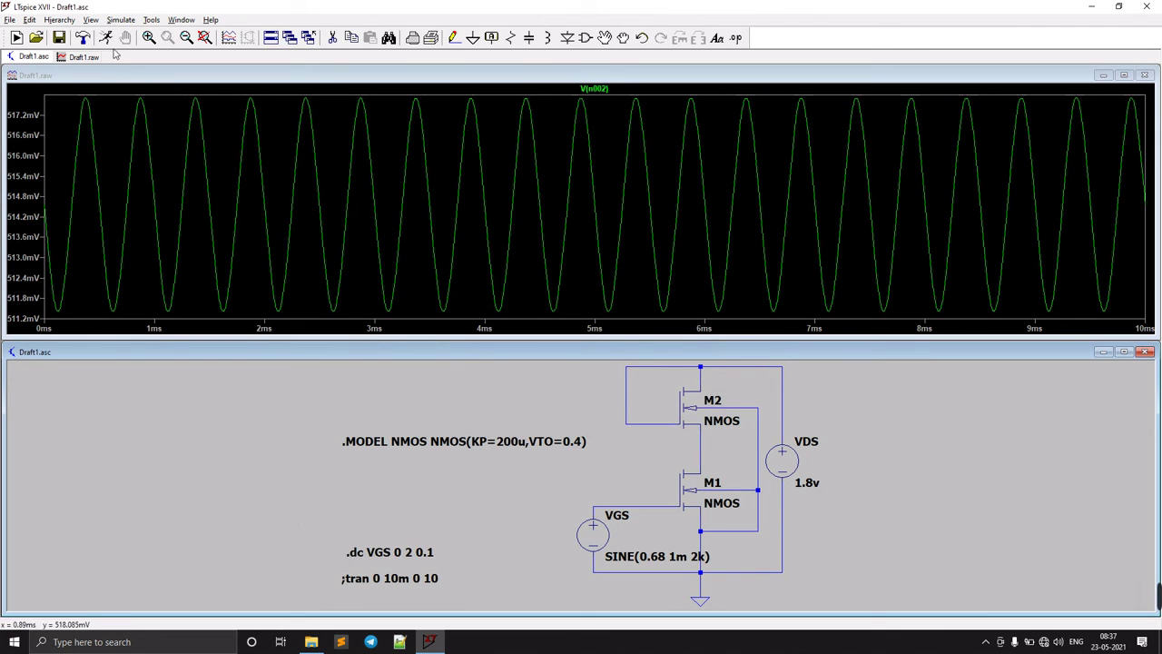
Run the DC sweep and move a measurement cursor on the output voltage curve to 100 mV
left_click(105, 37)
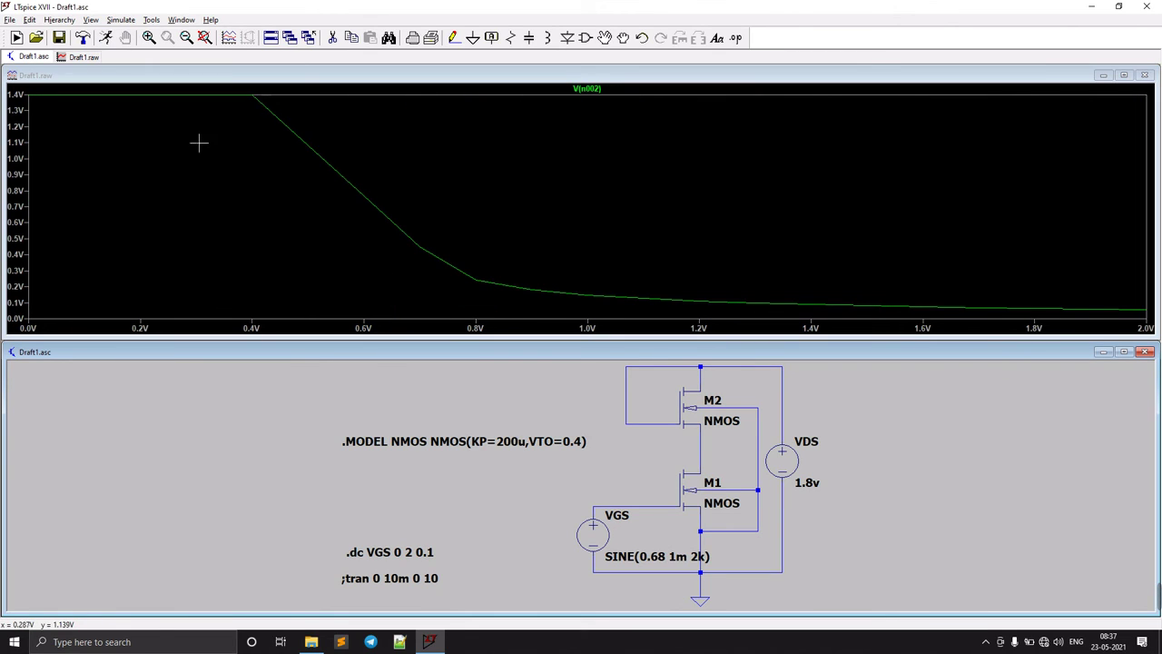
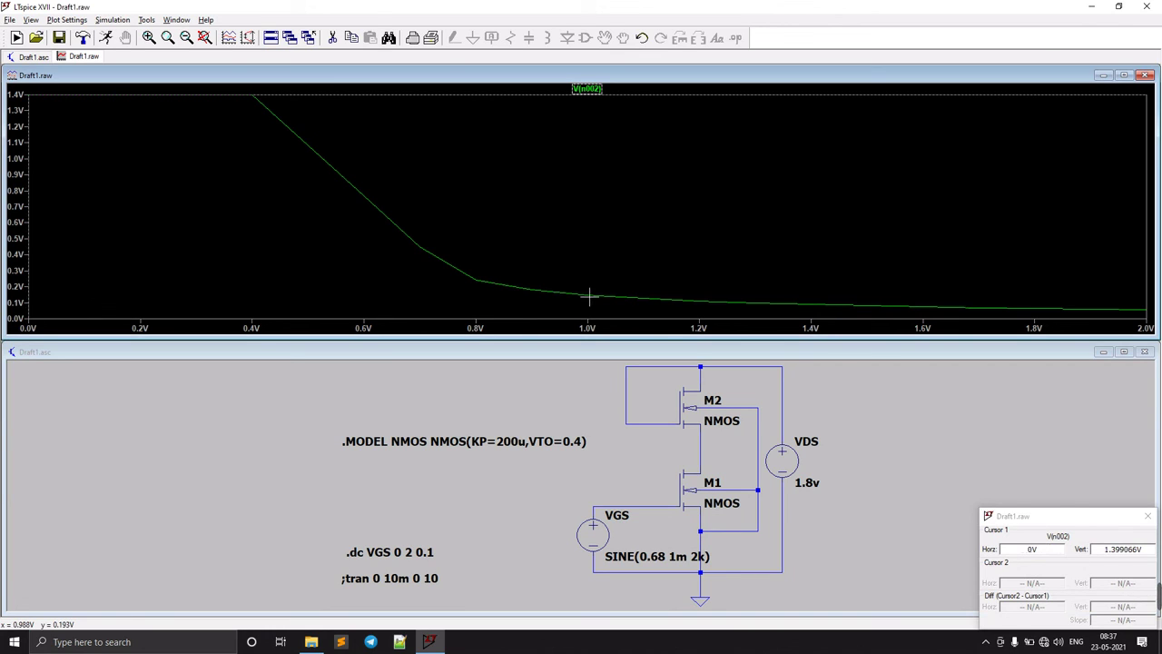
key("Right")
mouse_move(885, 618)
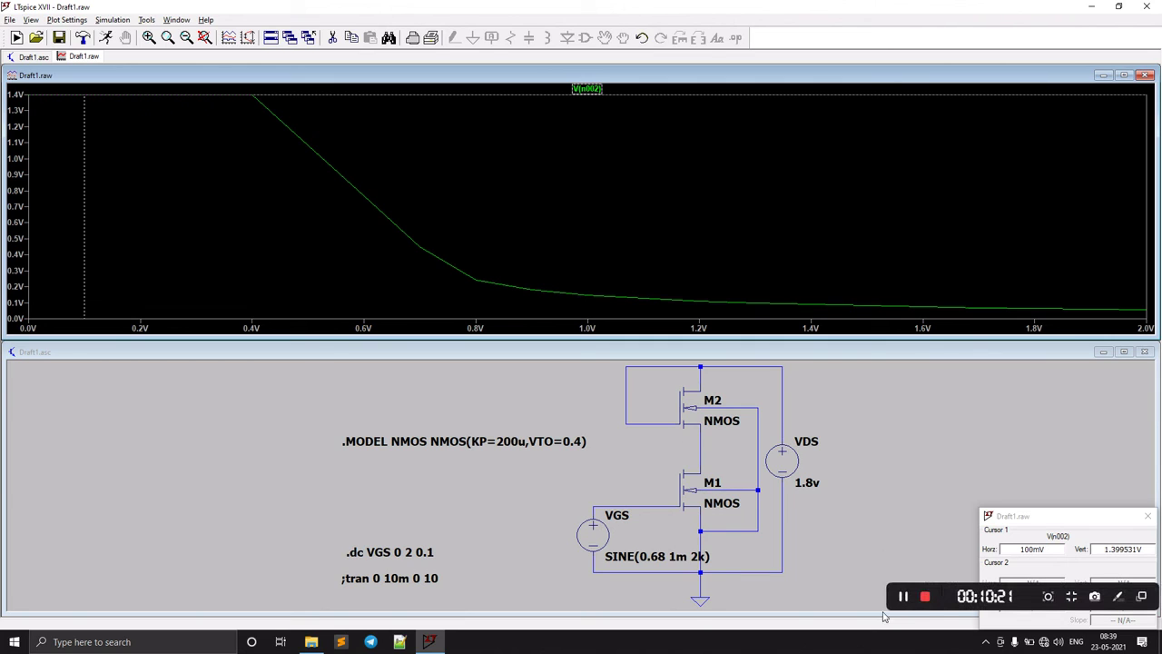